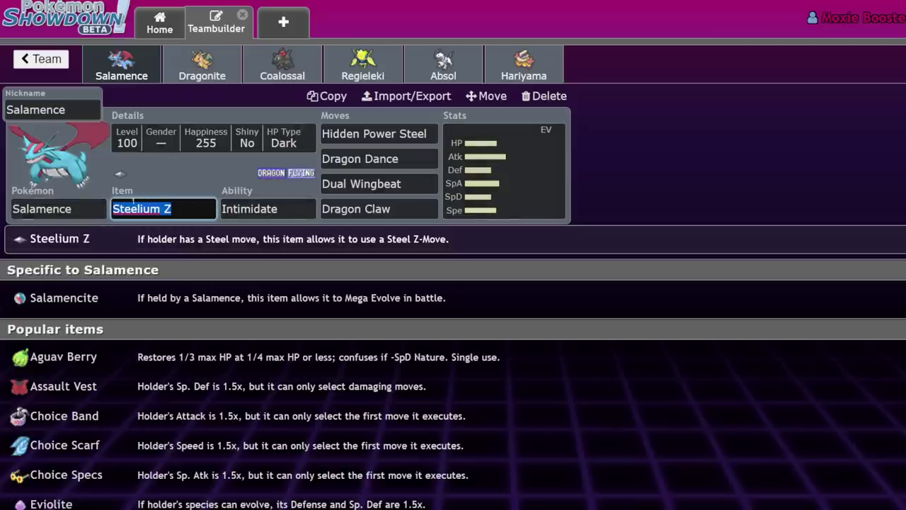
Browse the Salamence, Dragonite, Coalossal, Regieleki and Hariyama sets, ending on Salamence's item.
{"action": "left_click", "coordinate": [77, 207]}
{"action": "left_click", "coordinate": [192, 208]}
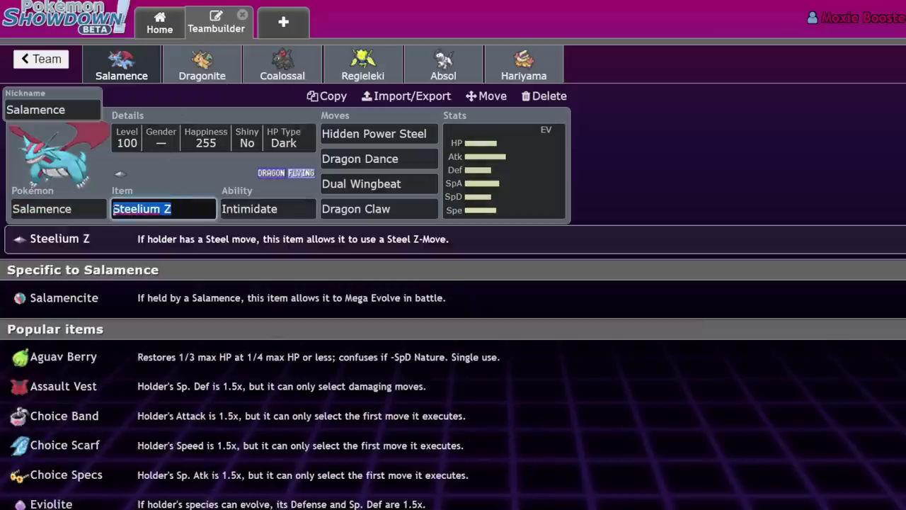
{"action": "left_click", "coordinate": [202, 74]}
{"action": "left_click", "coordinate": [283, 64]}
{"action": "left_click", "coordinate": [363, 64]}
{"action": "left_click", "coordinate": [524, 64]}
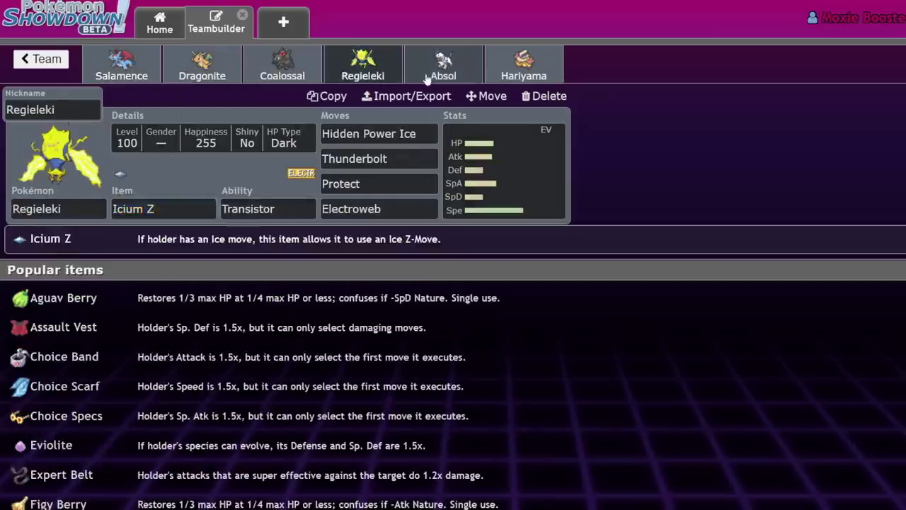
{"action": "left_click", "coordinate": [126, 71]}
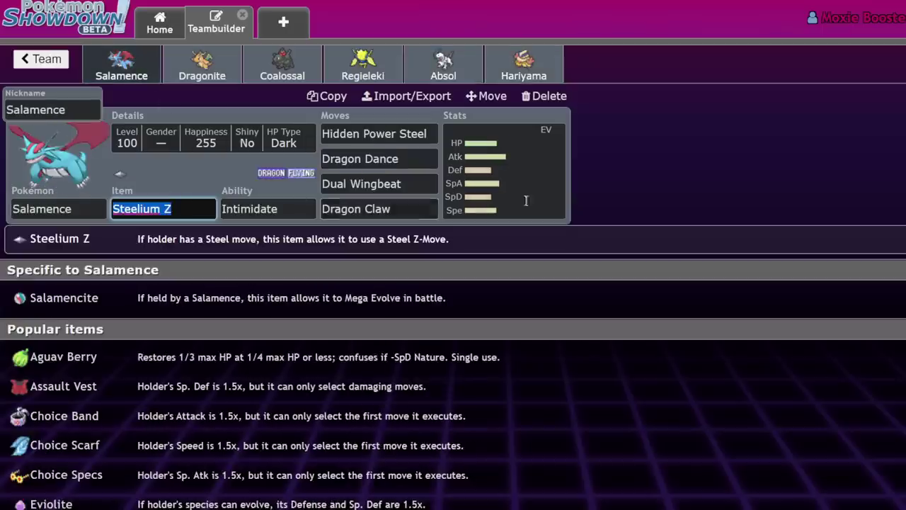
{"action": "left_click", "coordinate": [214, 214]}
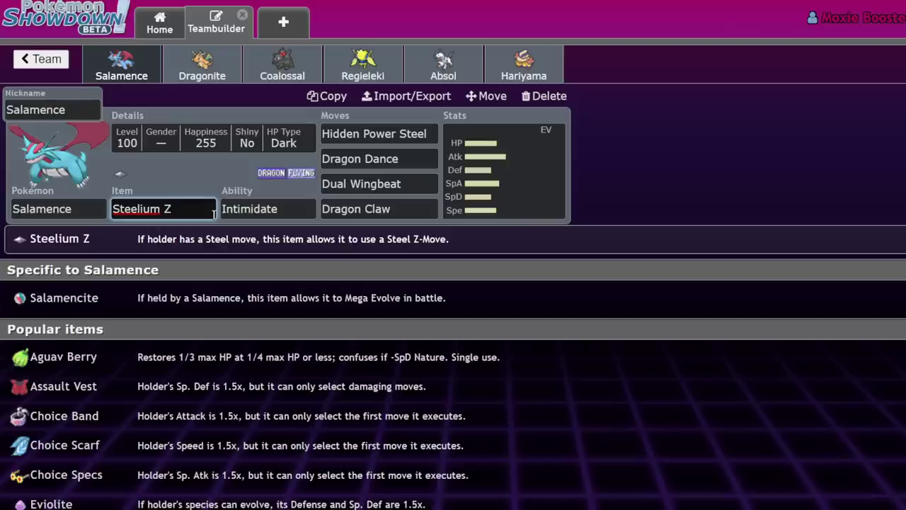
Swap Dragonite's Steelium Z for Flyinium Z and show its EV spread.
{"action": "left_click", "coordinate": [201, 64]}
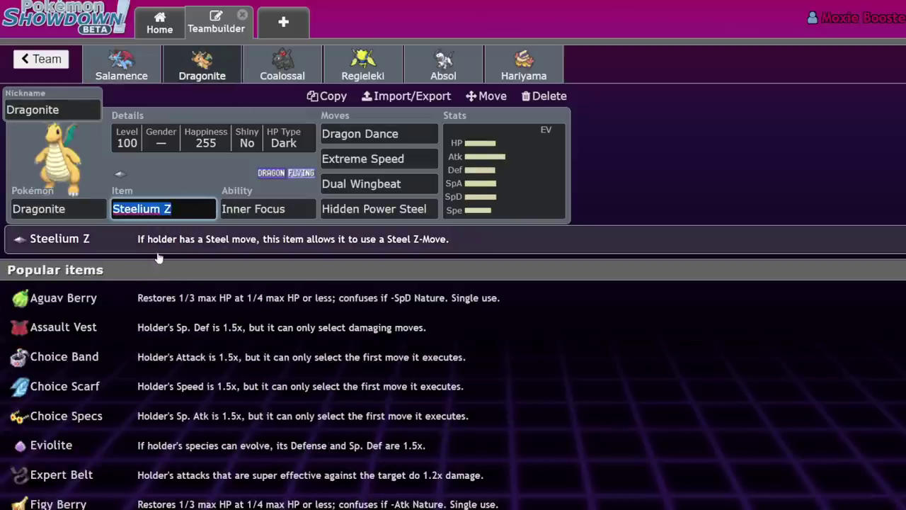
{"action": "type", "text": "flyin"}
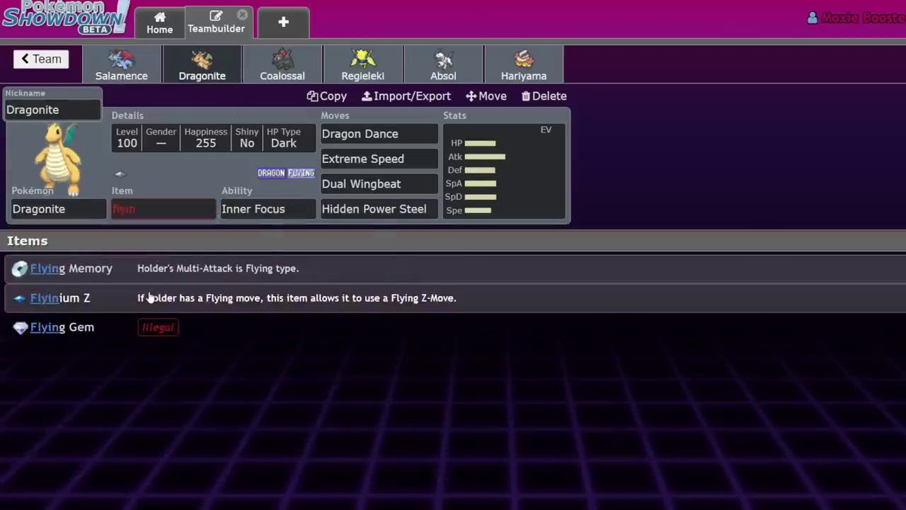
{"action": "left_click", "coordinate": [148, 297]}
{"action": "left_click", "coordinate": [477, 175]}
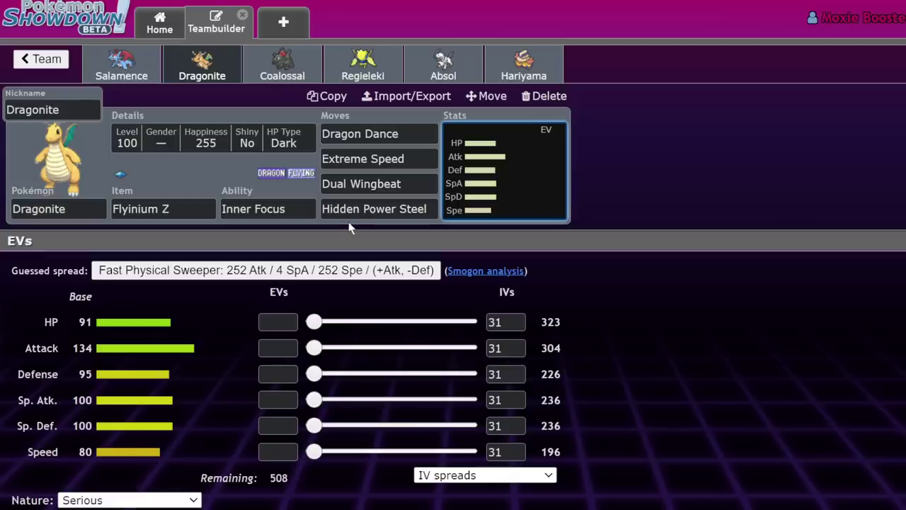
View Salamence's set and base stats, then return to Dragonite's set.
{"action": "left_click", "coordinate": [113, 70]}
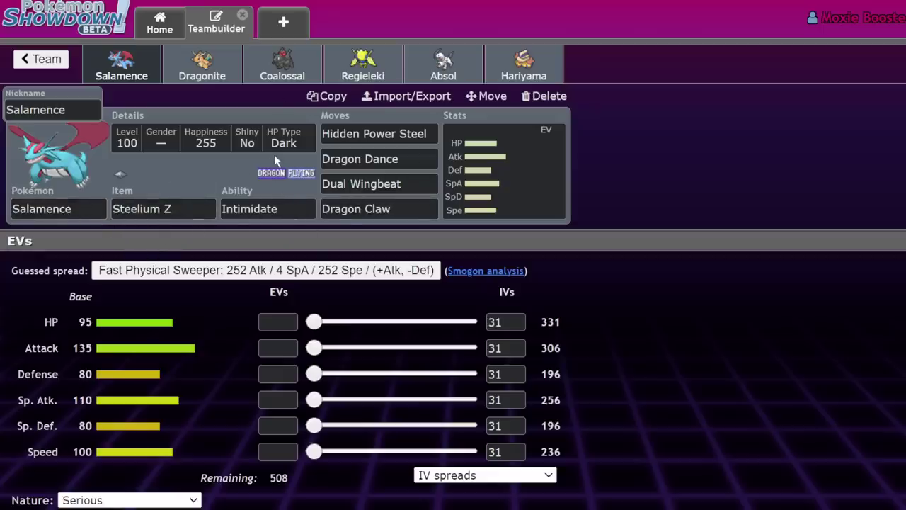
{"action": "left_click", "coordinate": [212, 71]}
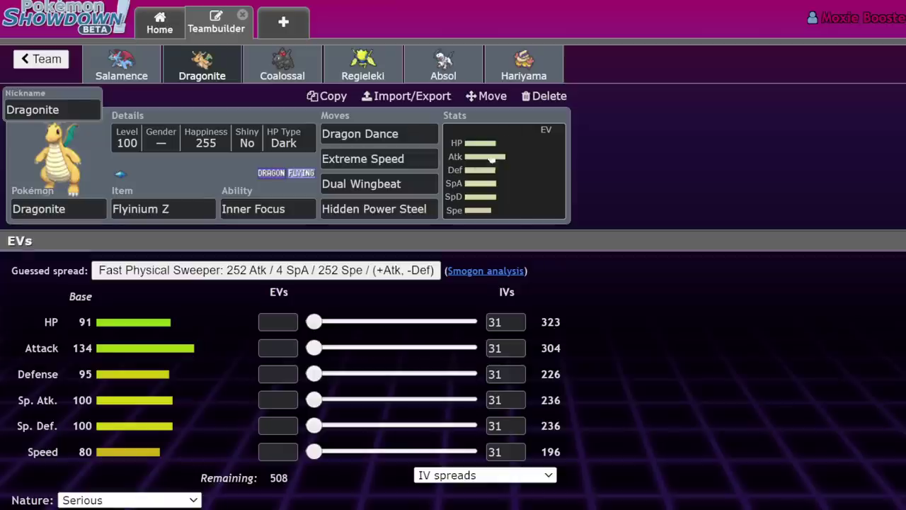
Create a new empty team and set its format to [Gen 7] OU.
{"action": "left_click", "coordinate": [54, 63]}
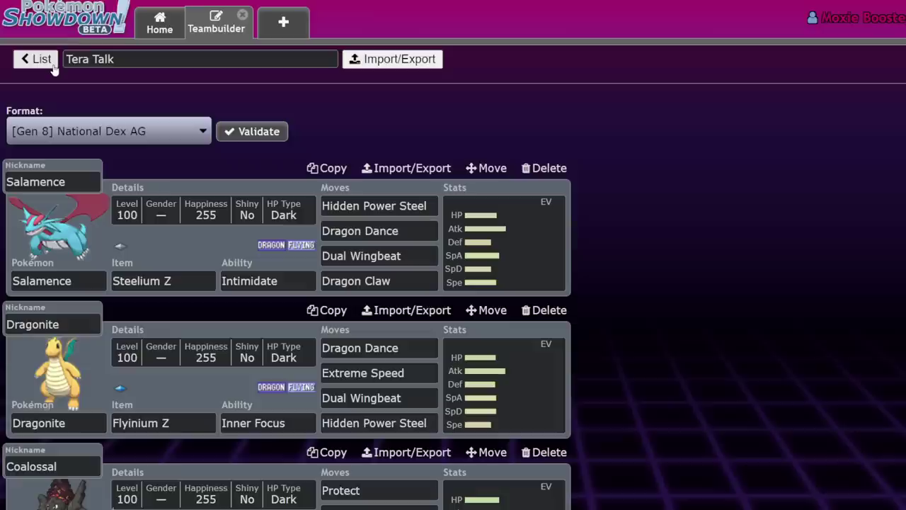
{"action": "left_click", "coordinate": [54, 64]}
{"action": "left_click", "coordinate": [204, 226]}
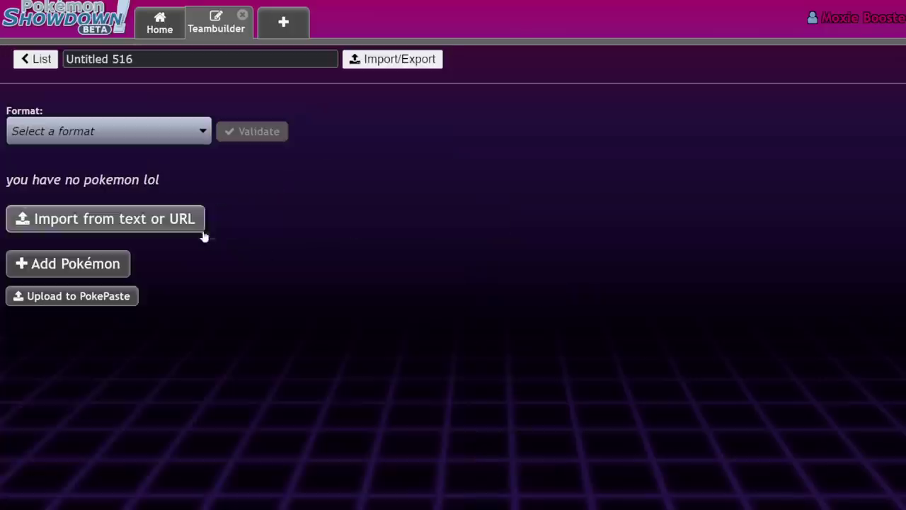
{"action": "left_click", "coordinate": [93, 275]}
{"action": "left_click", "coordinate": [40, 60]}
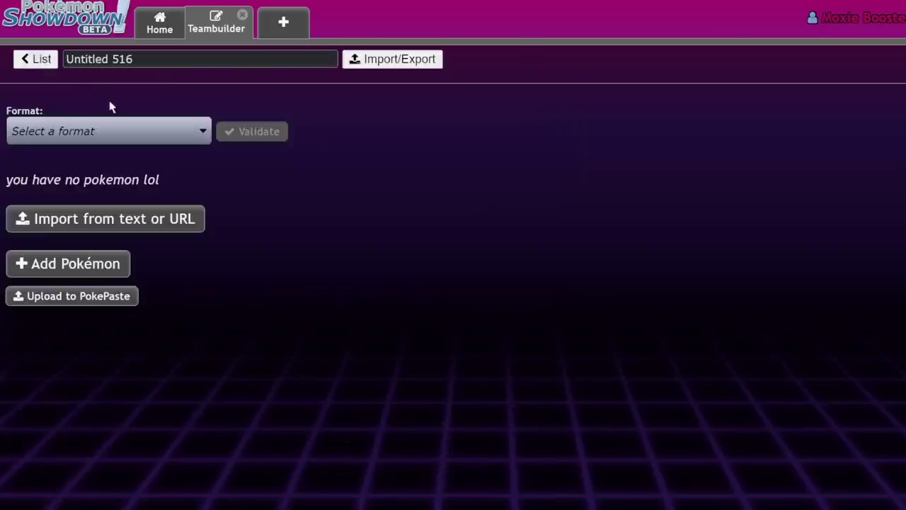
{"action": "left_click", "coordinate": [106, 129]}
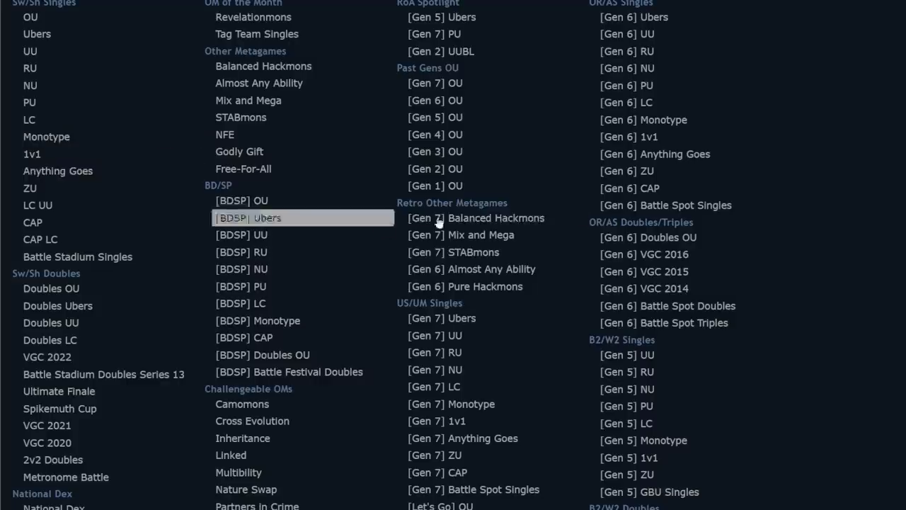
{"action": "left_click", "coordinate": [453, 83]}
Add Alakazam-Mega with Hidden Power Bug as its first move, then return to the team list.
{"action": "left_click", "coordinate": [101, 269]}
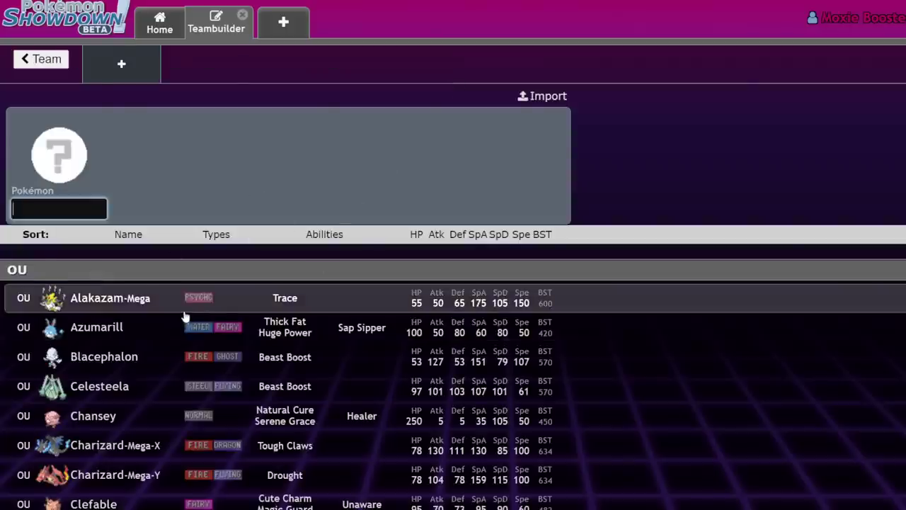
{"action": "left_click", "coordinate": [182, 305]}
{"action": "left_click", "coordinate": [378, 141]}
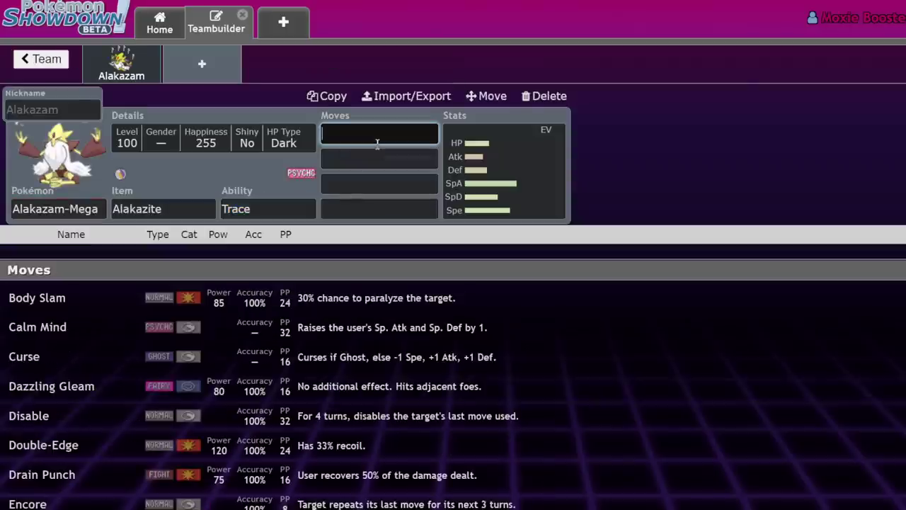
{"action": "type", "text": "hid"}
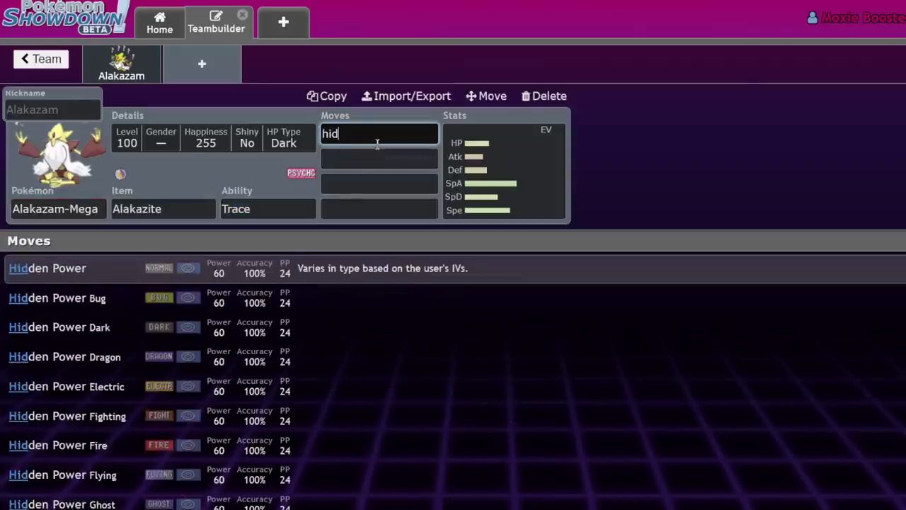
{"action": "key", "text": "Down"}
{"action": "key", "text": "Return"}
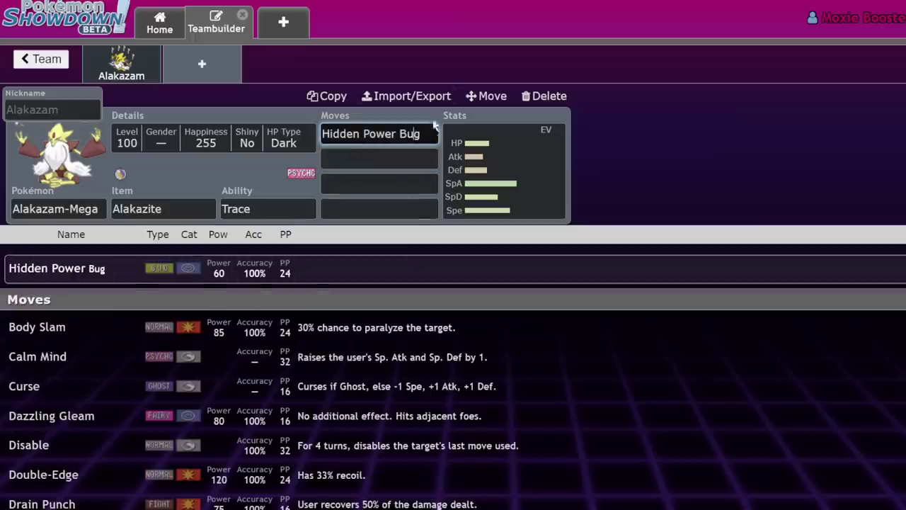
{"action": "left_click", "coordinate": [43, 58]}
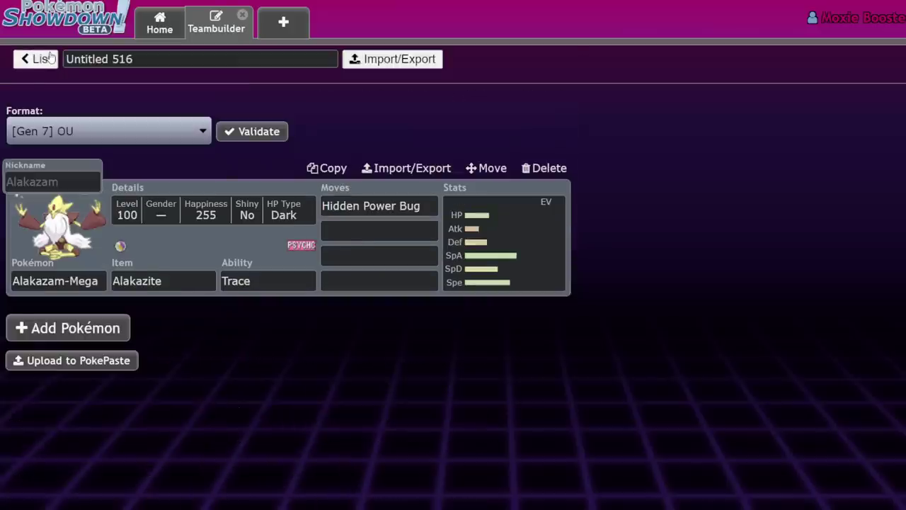
{"action": "left_click", "coordinate": [43, 59]}
Open Tera Talk and Salamence's Hidden Power Steel move slot for editing.
{"action": "left_click", "coordinate": [400, 350]}
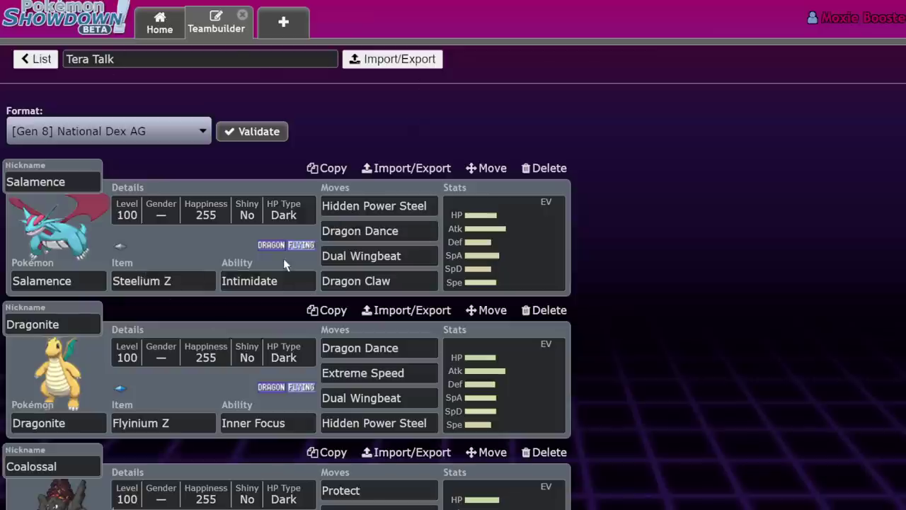
{"action": "left_click", "coordinate": [406, 207]}
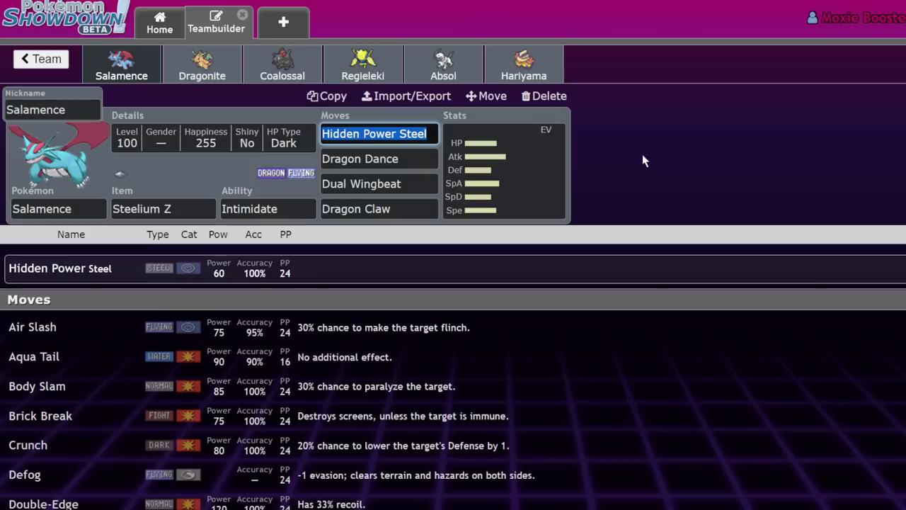
Set Hariyama's first move to Hidden Power Ghost after a stray 'air' search and Fairy filter.
{"action": "left_click", "coordinate": [531, 65]}
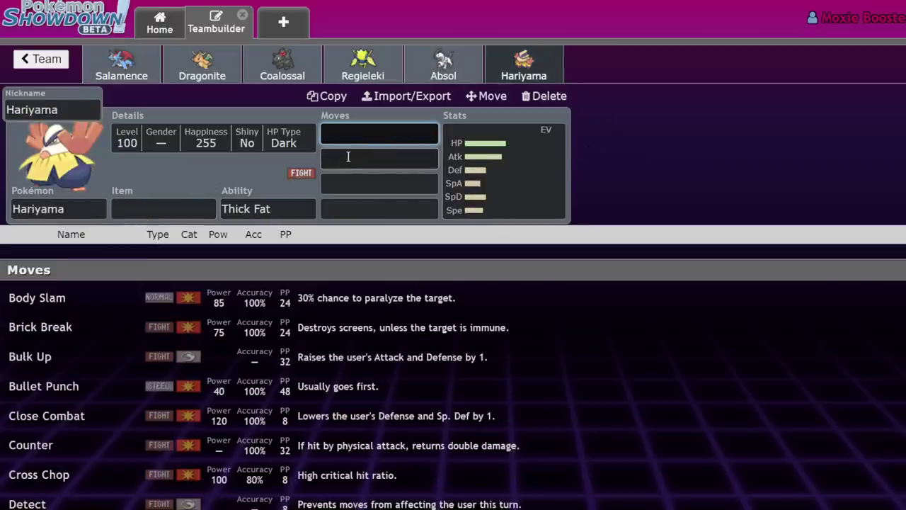
{"action": "type", "text": "fiayr"}
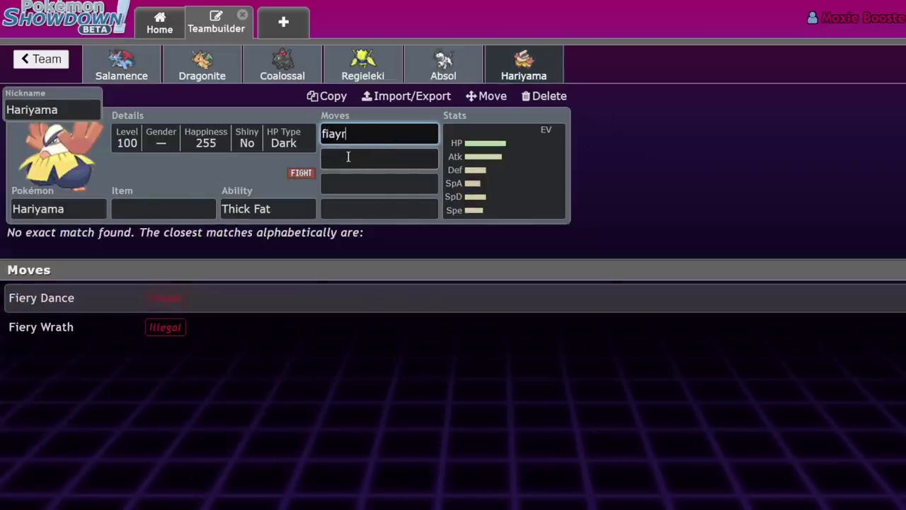
{"action": "key", "text": "BackSpace"}
{"action": "key", "text": "BackSpace"}
{"action": "key", "text": "BackSpace"}
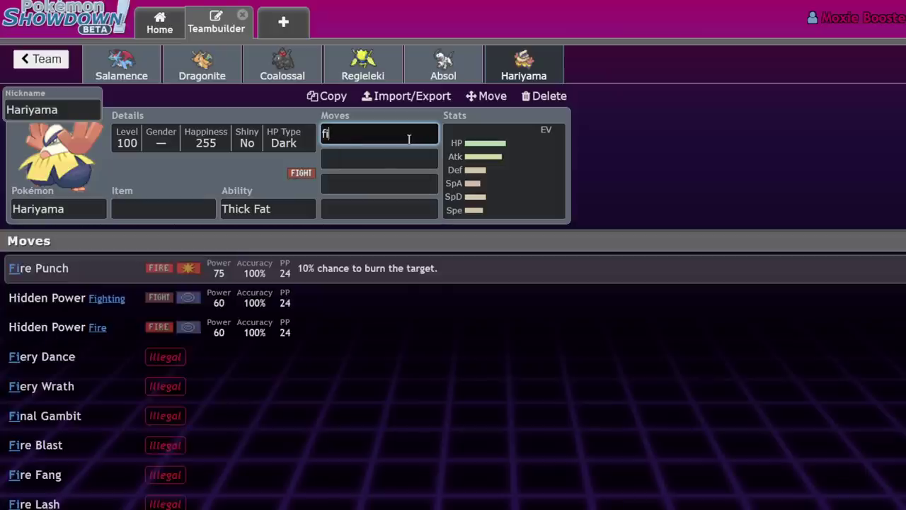
{"action": "key", "text": "BackSpace"}
{"action": "type", "text": "air"}
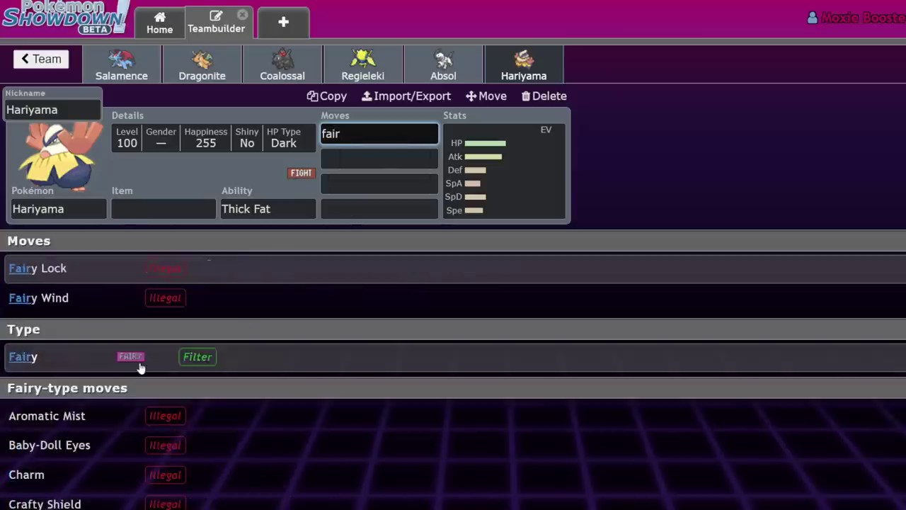
{"action": "left_click", "coordinate": [140, 368]}
{"action": "left_click", "coordinate": [93, 238]}
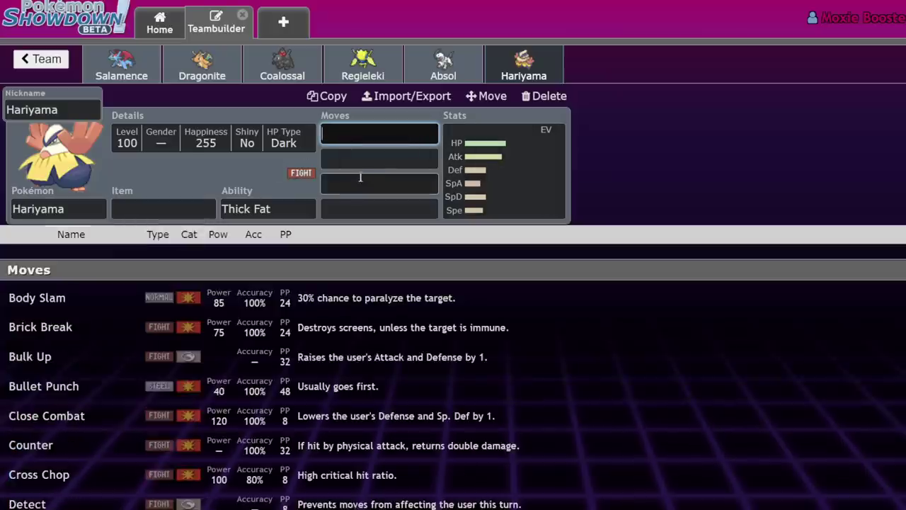
{"action": "type", "text": "hidden"}
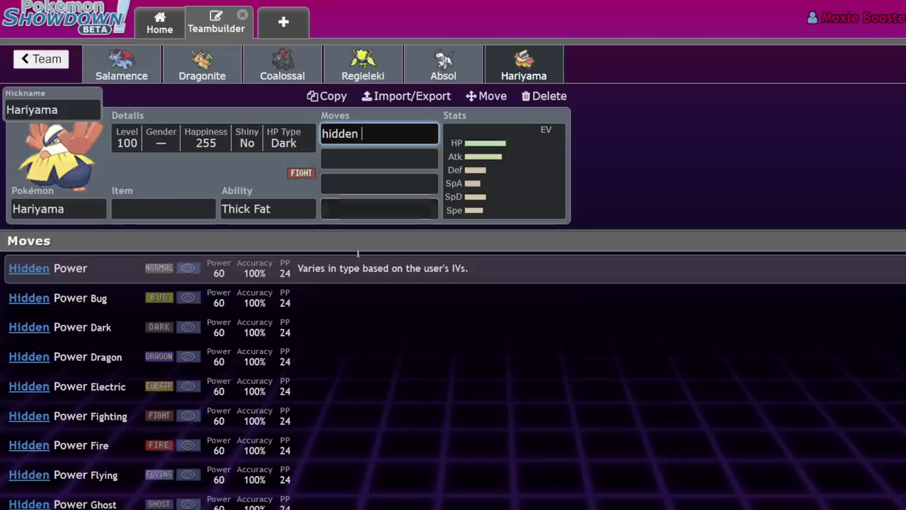
{"action": "scroll", "coordinate": [295, 380], "scroll_direction": "down", "scroll_amount": 4}
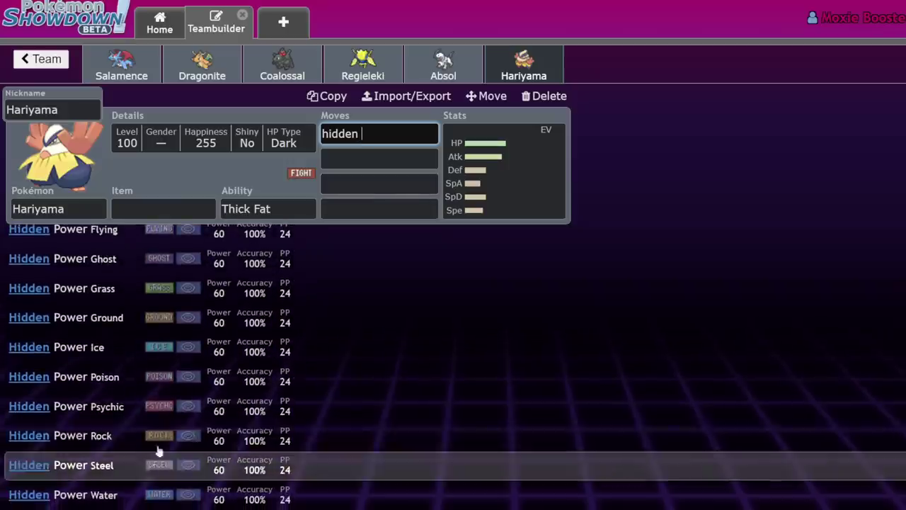
{"action": "left_click", "coordinate": [183, 261]}
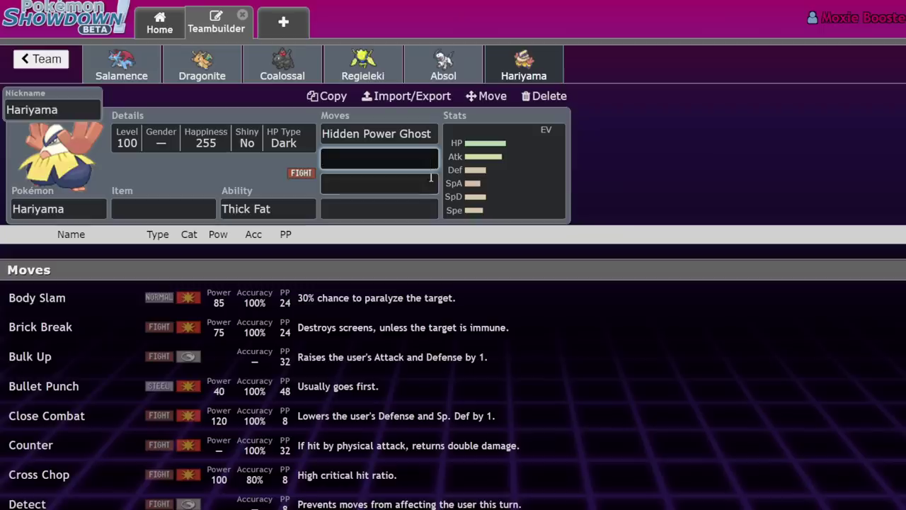
{"action": "left_click", "coordinate": [429, 133]}
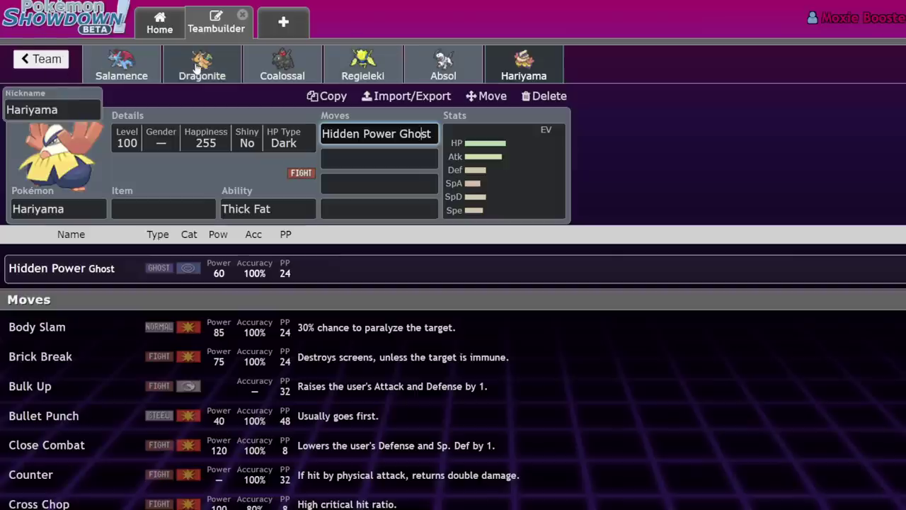
Flip through the Salamence, Dragonite, Absol and Hariyama sets, settling on Hariyama.
{"action": "left_click", "coordinate": [113, 69]}
{"action": "left_click", "coordinate": [216, 65]}
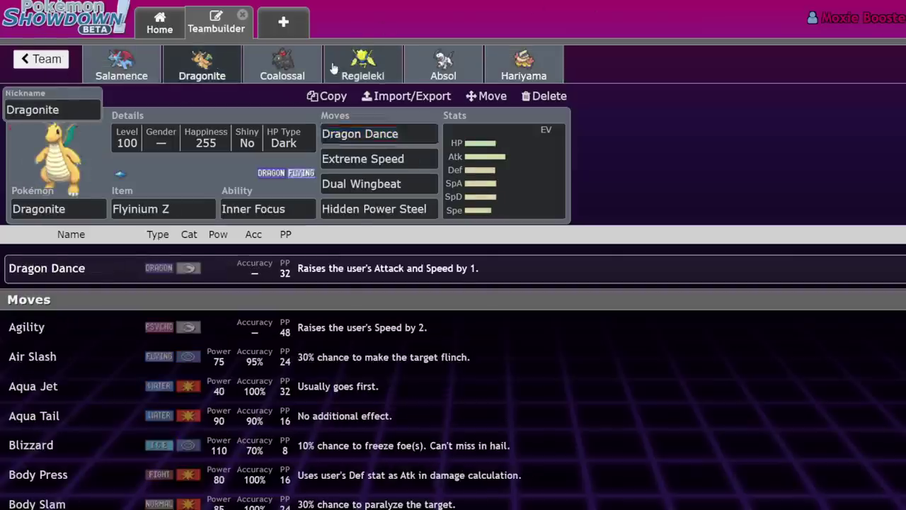
{"action": "left_click", "coordinate": [443, 64]}
{"action": "left_click", "coordinate": [524, 64]}
{"action": "left_click", "coordinate": [122, 64]}
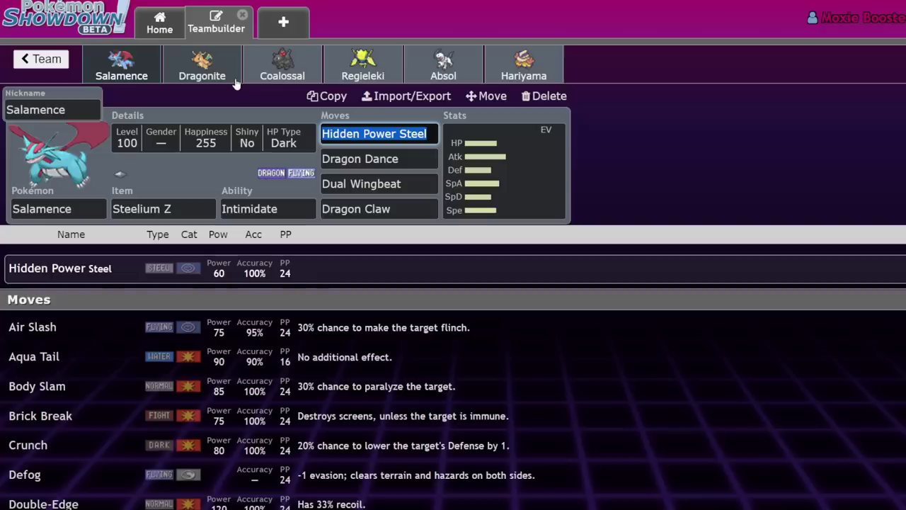
{"action": "left_click", "coordinate": [524, 64]}
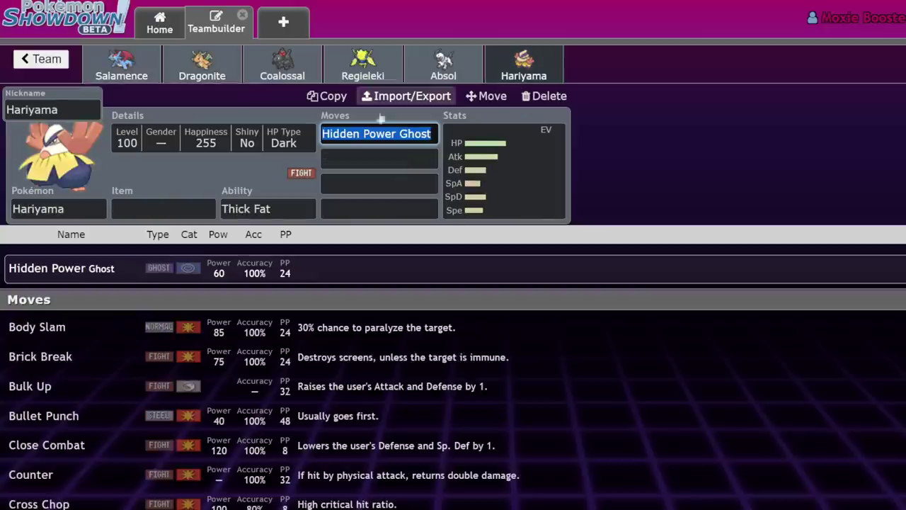
Try Body Slam in Hariyama's second move slot, then delete it.
{"action": "left_click", "coordinate": [334, 161]}
{"action": "type", "text": "take"}
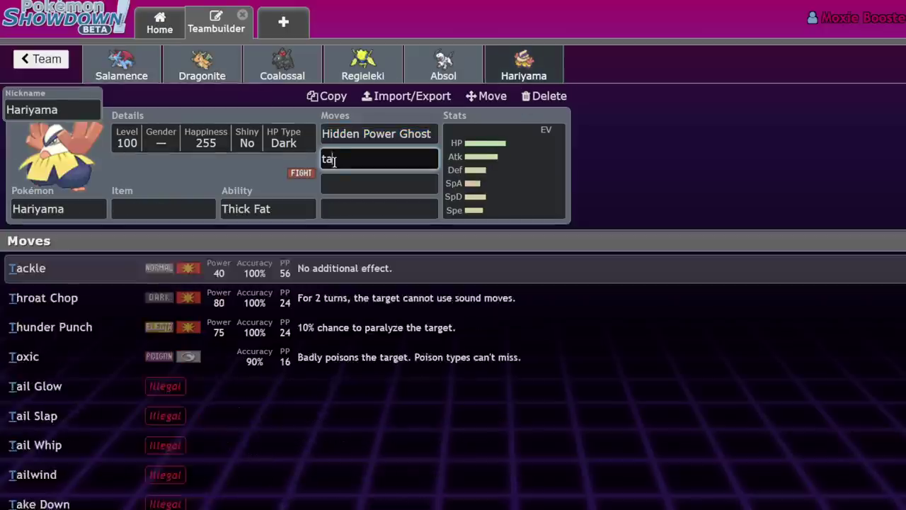
{"action": "key", "text": "BackSpace"}
{"action": "key", "text": "BackSpace"}
{"action": "key", "text": "BackSpace"}
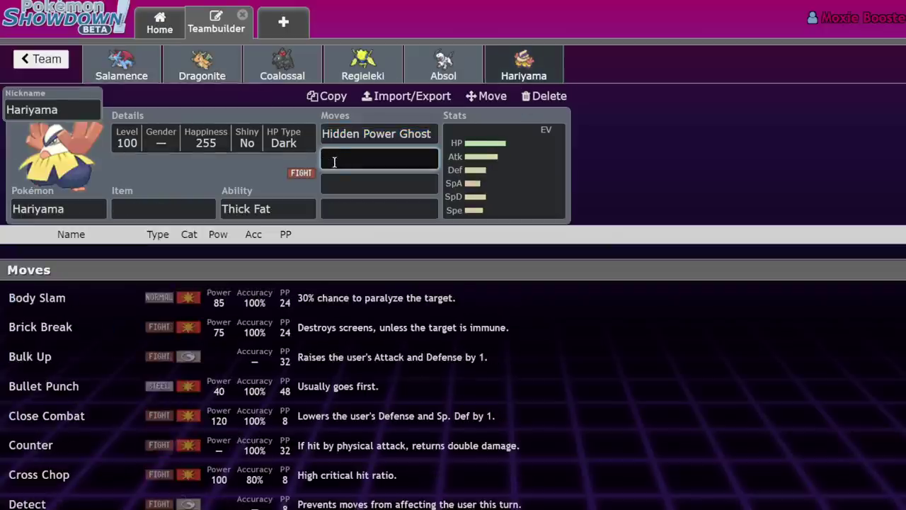
{"action": "left_click", "coordinate": [248, 298]}
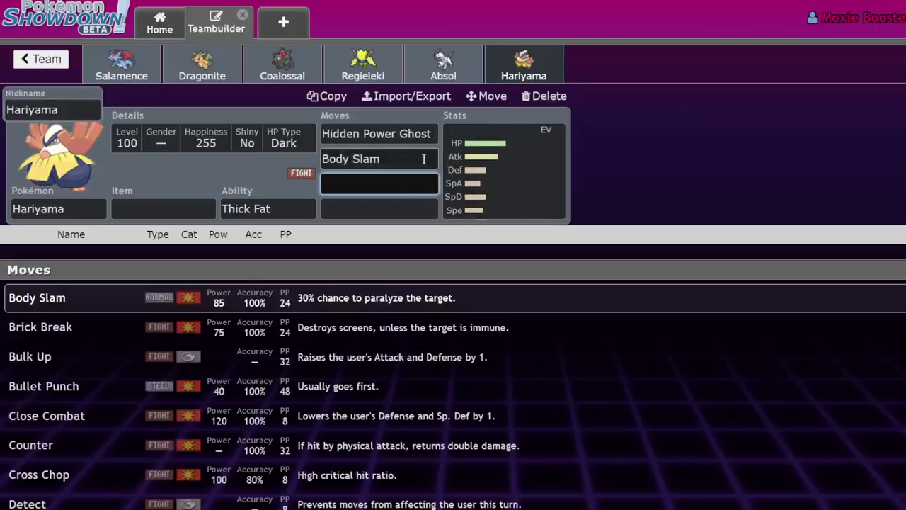
{"action": "left_click", "coordinate": [361, 161]}
{"action": "key", "text": "BackSpace"}
Show Hariyama's EV spread, then move to Salamence's set and its Dragon Dance move.
{"action": "left_click", "coordinate": [485, 177]}
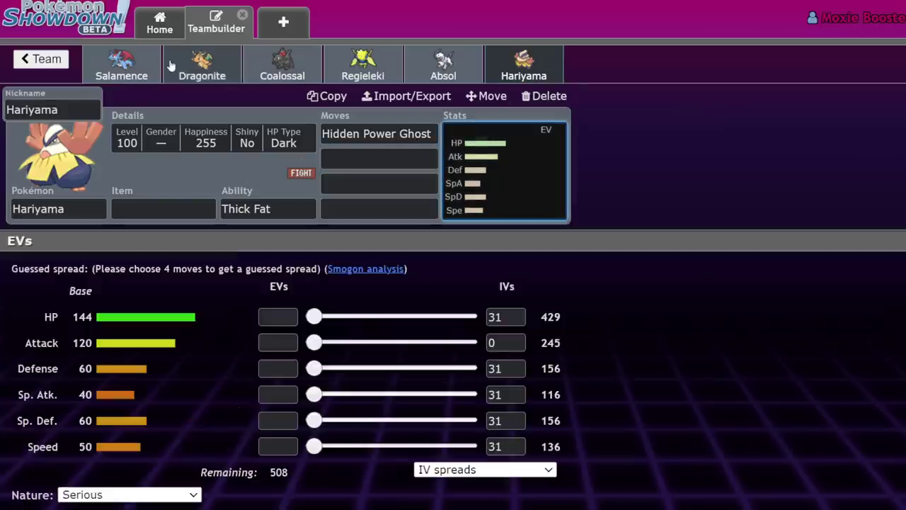
{"action": "left_click", "coordinate": [202, 65]}
{"action": "left_click", "coordinate": [121, 65]}
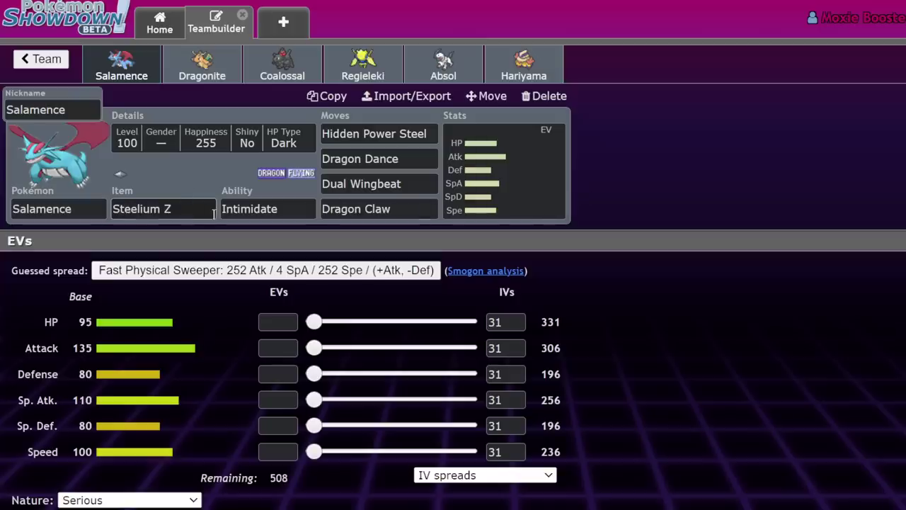
{"action": "left_click", "coordinate": [361, 159]}
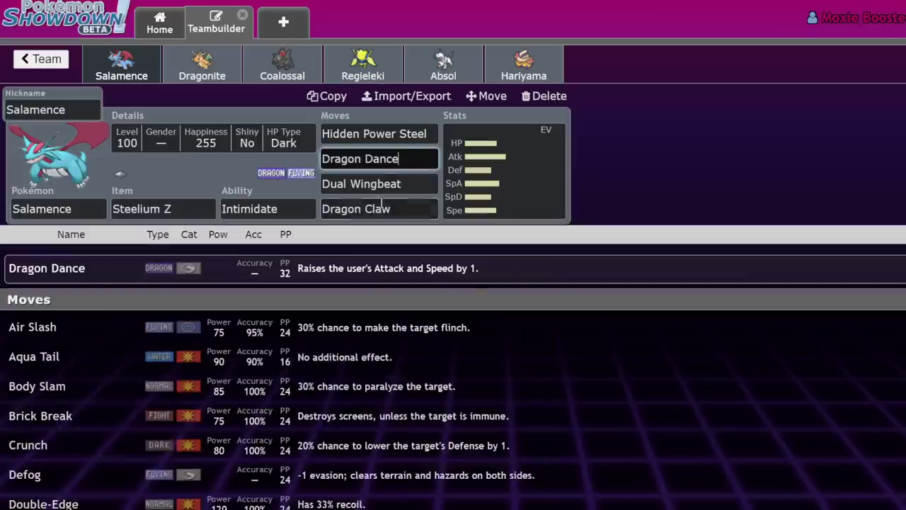
Replace Salamence's Steelium Z with Life Orb and set its ability to Moxie.
{"action": "key", "text": "Tab"}
{"action": "left_click", "coordinate": [375, 211]}
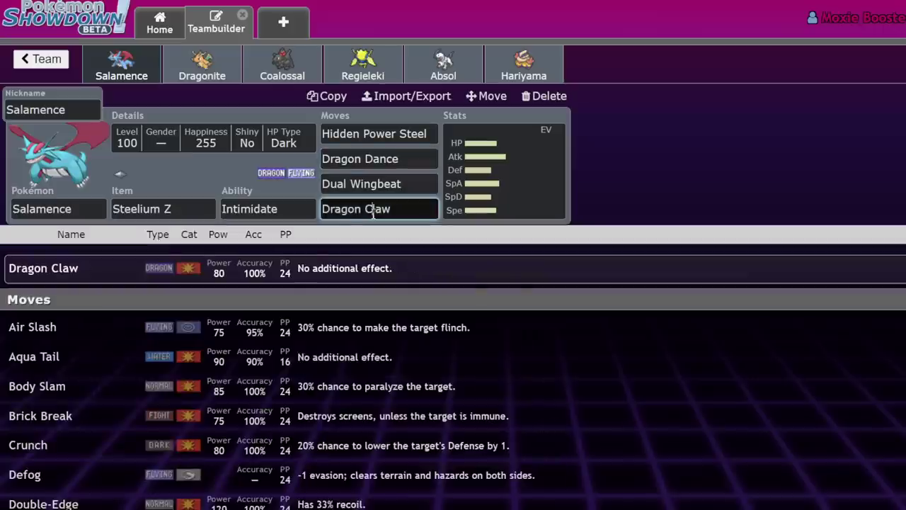
{"action": "left_click", "coordinate": [188, 214]}
{"action": "type", "text": "lif"}
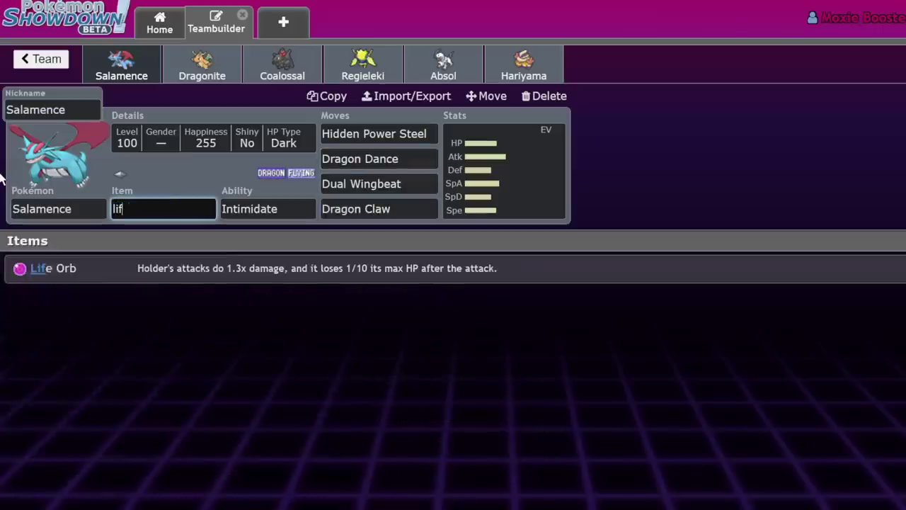
{"action": "key", "text": "Return"}
{"action": "left_click", "coordinate": [561, 183]}
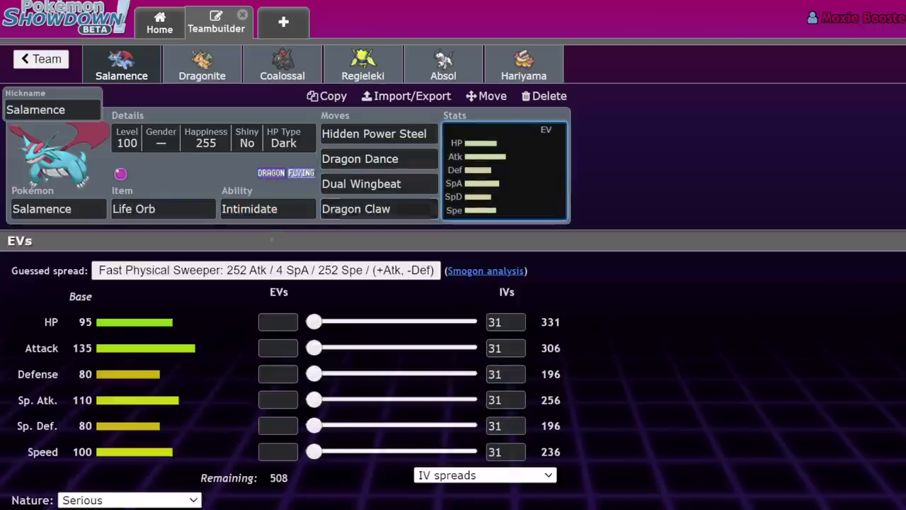
{"action": "left_click", "coordinate": [241, 211]}
{"action": "left_click", "coordinate": [113, 371]}
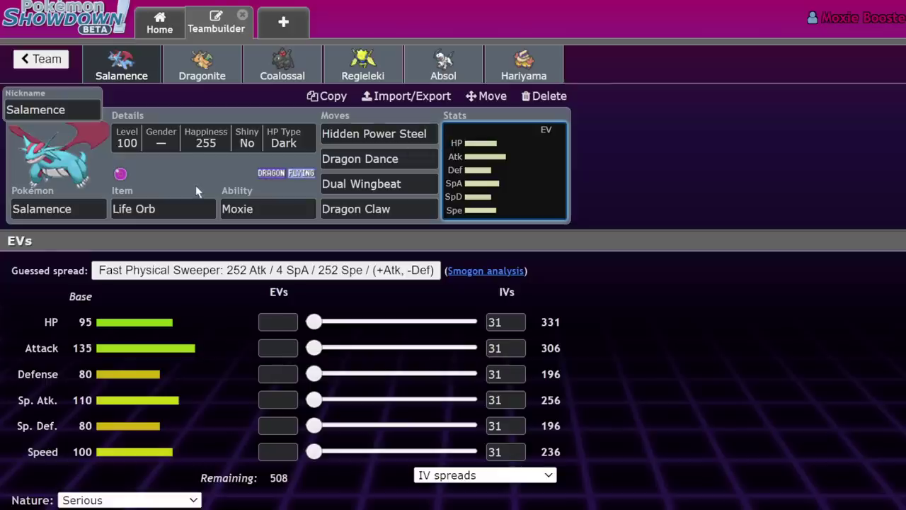
Review Salamence's Hidden Power Steel, Dual Wingbeat and Dragon Claw moves after checking other sets.
{"action": "left_click", "coordinate": [238, 64]}
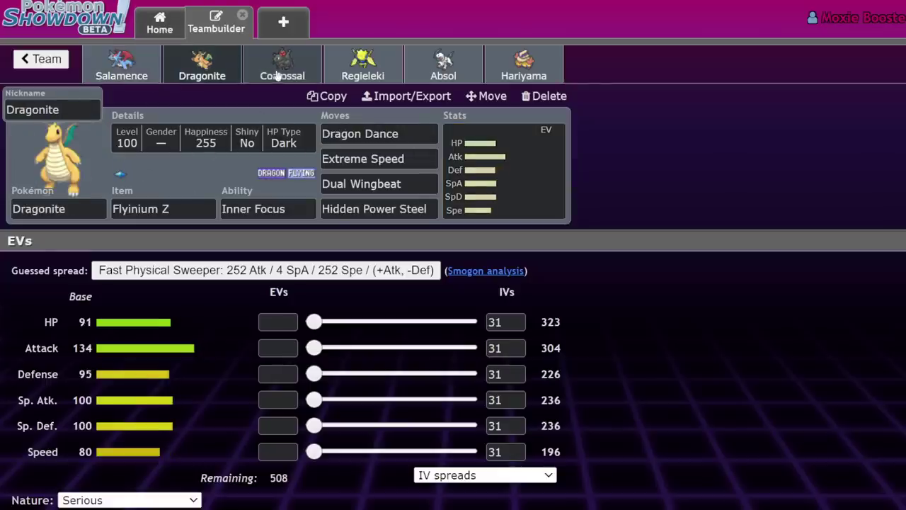
{"action": "left_click", "coordinate": [266, 62]}
{"action": "left_click", "coordinate": [148, 65]}
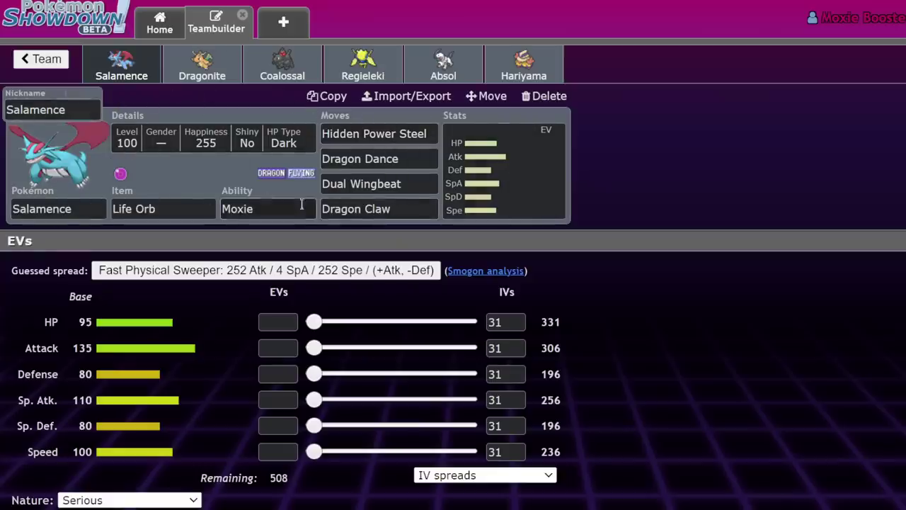
{"action": "left_click", "coordinate": [402, 134]}
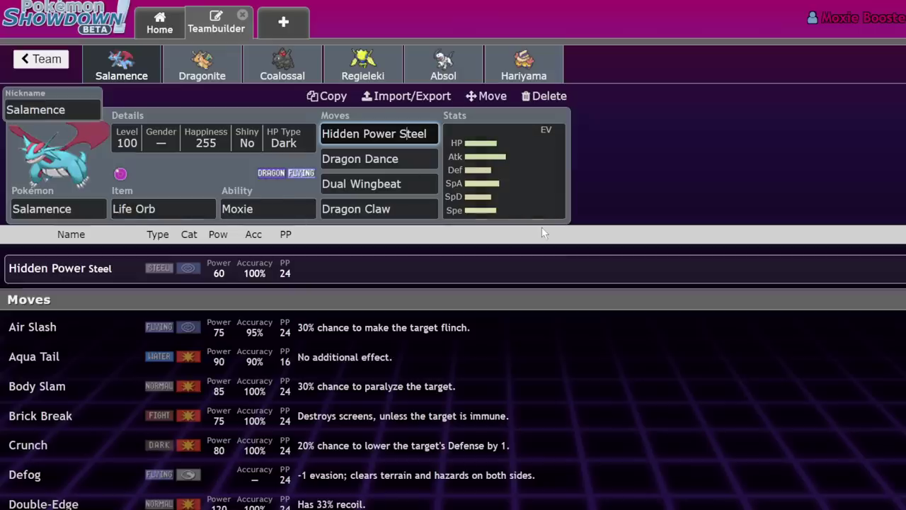
{"action": "left_click", "coordinate": [410, 188]}
{"action": "left_click", "coordinate": [411, 205]}
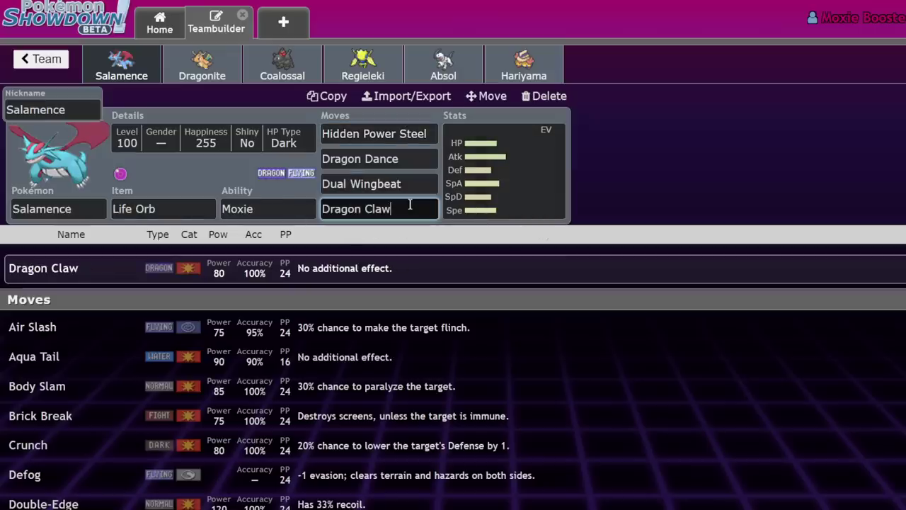
{"action": "left_click", "coordinate": [423, 137]}
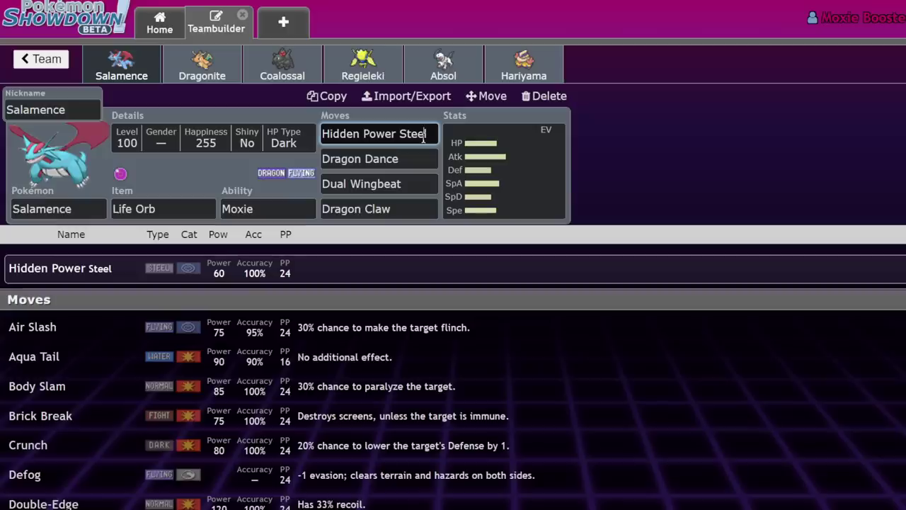
Go to the team list and briefly open the Untitled 516 team.
{"action": "left_click", "coordinate": [53, 63]}
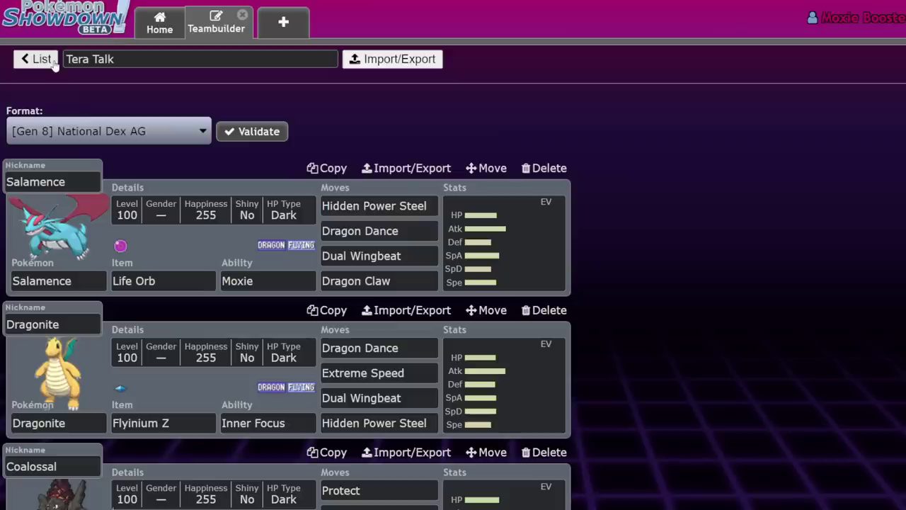
{"action": "left_click", "coordinate": [55, 62]}
{"action": "left_click", "coordinate": [303, 291]}
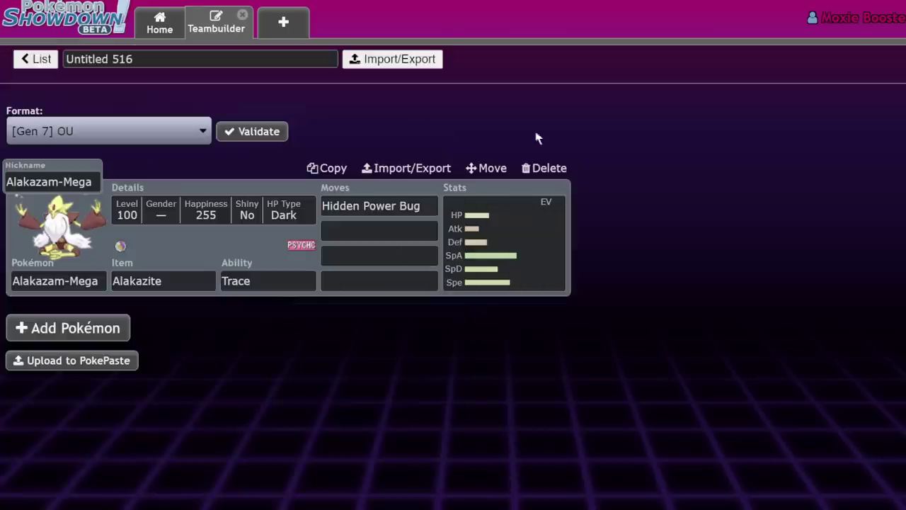
{"action": "left_click", "coordinate": [36, 58]}
Duplicate Psycho Signal Jammer and bring up Xurkitree's EV spread in the copy.
{"action": "scroll", "coordinate": [413, 365], "scroll_direction": "down", "scroll_amount": 1}
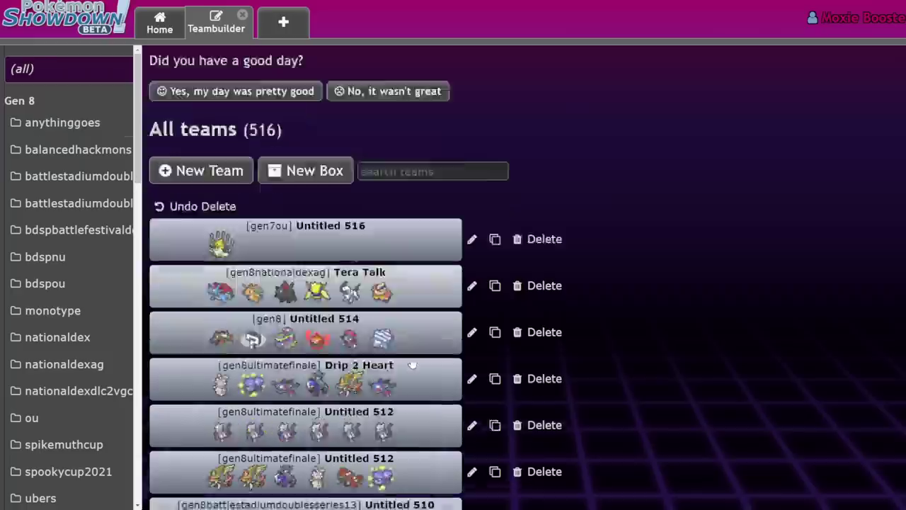
{"action": "scroll", "coordinate": [412, 364], "scroll_direction": "down", "scroll_amount": 2}
{"action": "scroll", "coordinate": [282, 337], "scroll_direction": "down", "scroll_amount": 6}
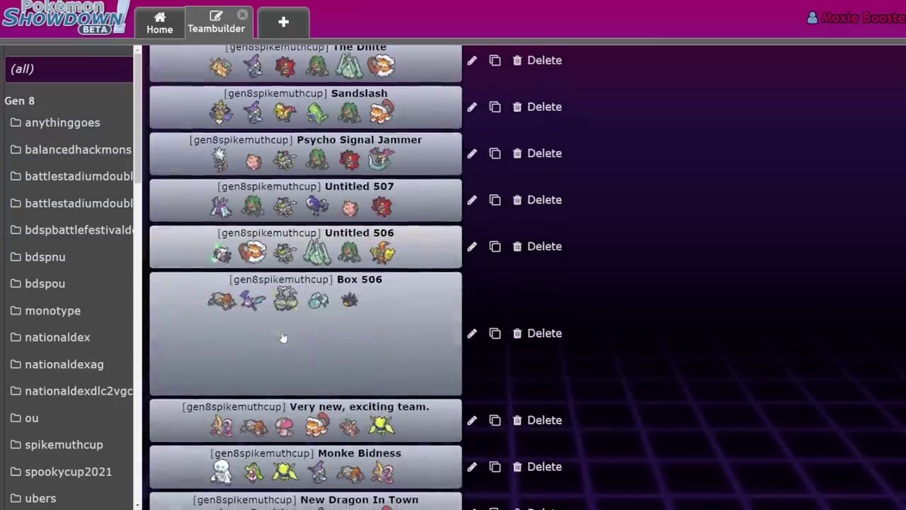
{"action": "left_click", "coordinate": [495, 155]}
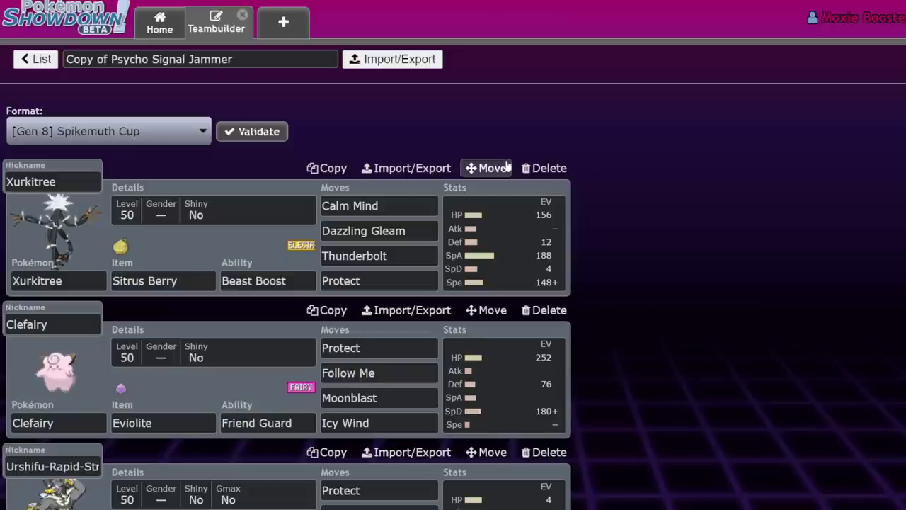
{"action": "left_click", "coordinate": [465, 247]}
Look through the Clefairy, Urshifu, Rillaboom, Incineroar and Dragapult sets, then return to Xurkitree.
{"action": "left_click", "coordinate": [212, 63]}
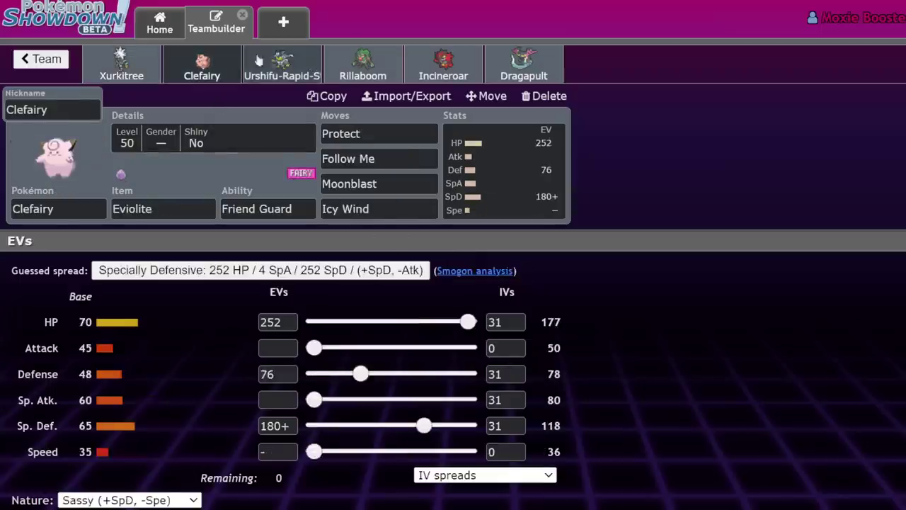
{"action": "left_click", "coordinate": [276, 64]}
{"action": "left_click", "coordinate": [363, 64]}
{"action": "left_click", "coordinate": [443, 64]}
{"action": "left_click", "coordinate": [524, 66]}
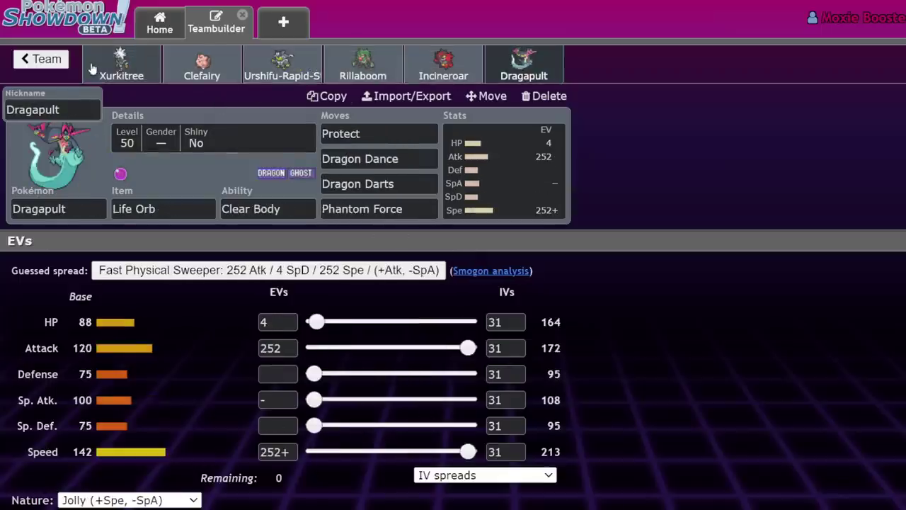
{"action": "left_click", "coordinate": [94, 68]}
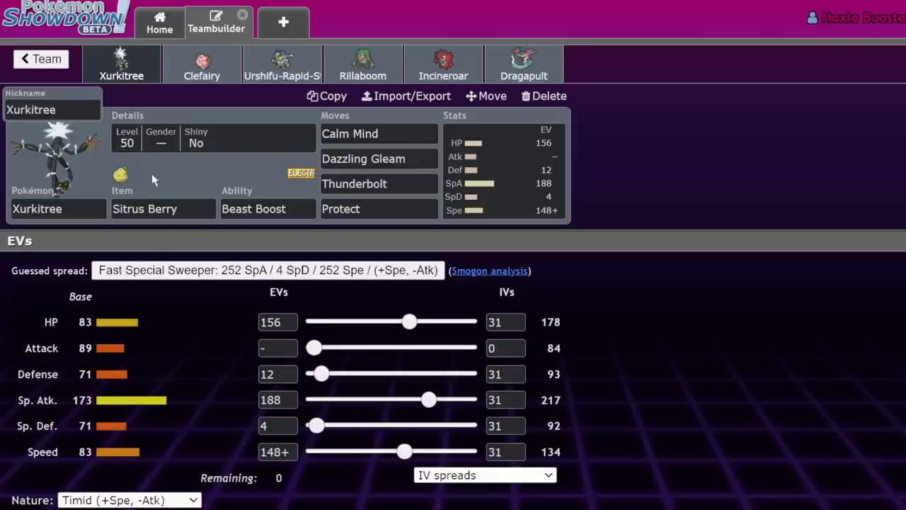
Search Hidden Power for Xurkitree's Calm Mind slot, then swap Sitrus Berry for Flyinium Z.
{"action": "left_click", "coordinate": [414, 138]}
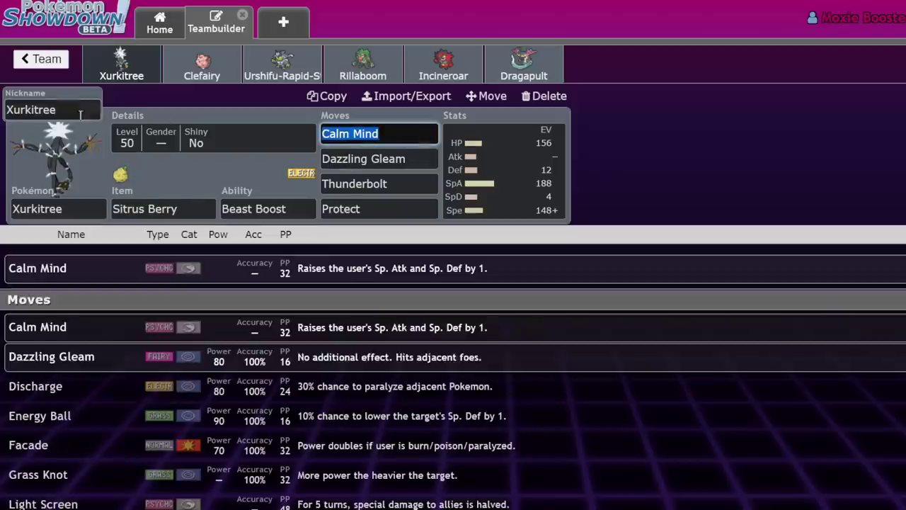
{"action": "type", "text": "hidd"}
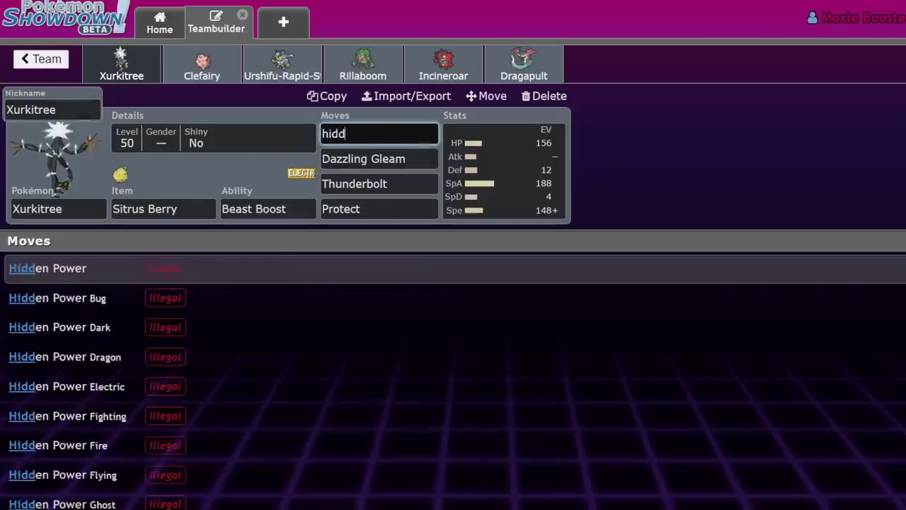
{"action": "scroll", "coordinate": [235, 235], "scroll_direction": "down", "scroll_amount": 2}
{"action": "left_click", "coordinate": [188, 209]}
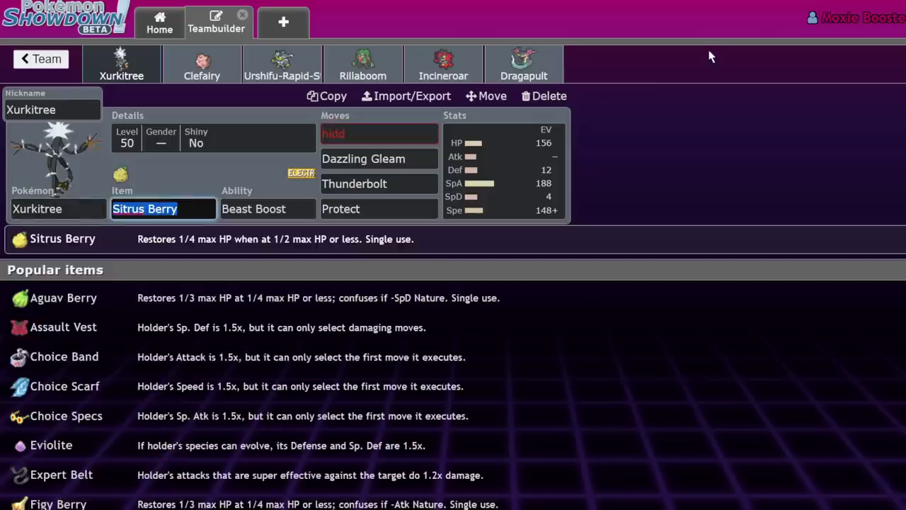
{"action": "type", "text": "flyin"}
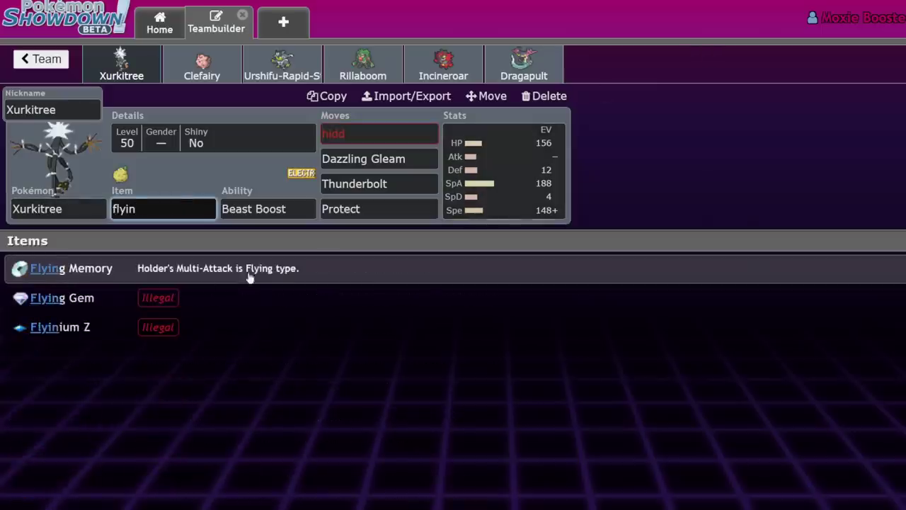
{"action": "left_click", "coordinate": [116, 328]}
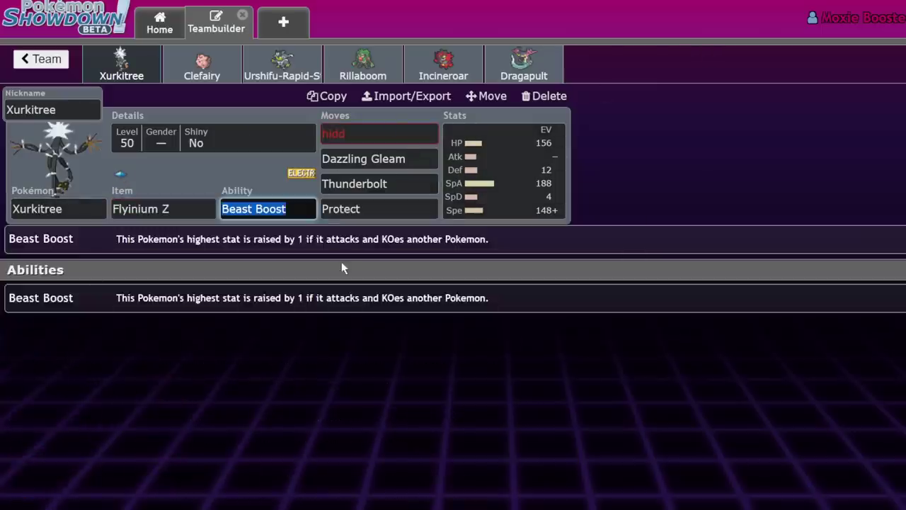
{"action": "left_click", "coordinate": [344, 158]}
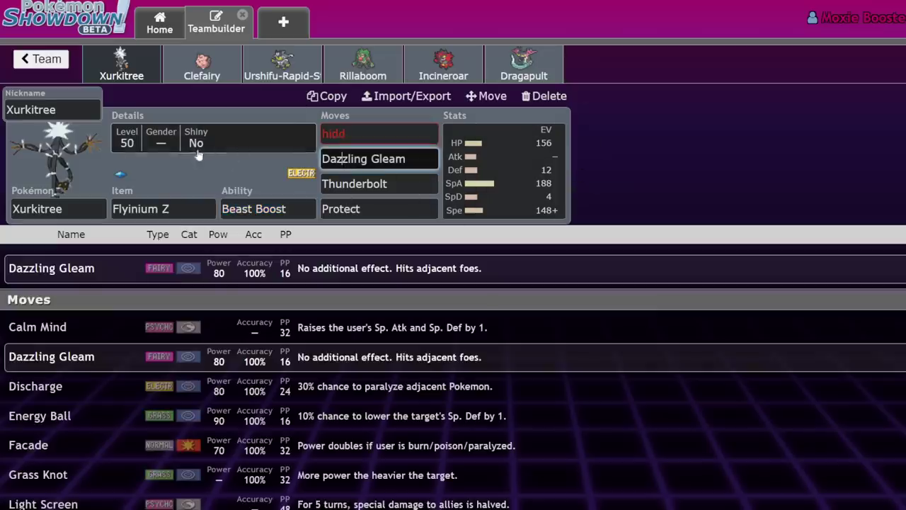
{"action": "left_click", "coordinate": [185, 99]}
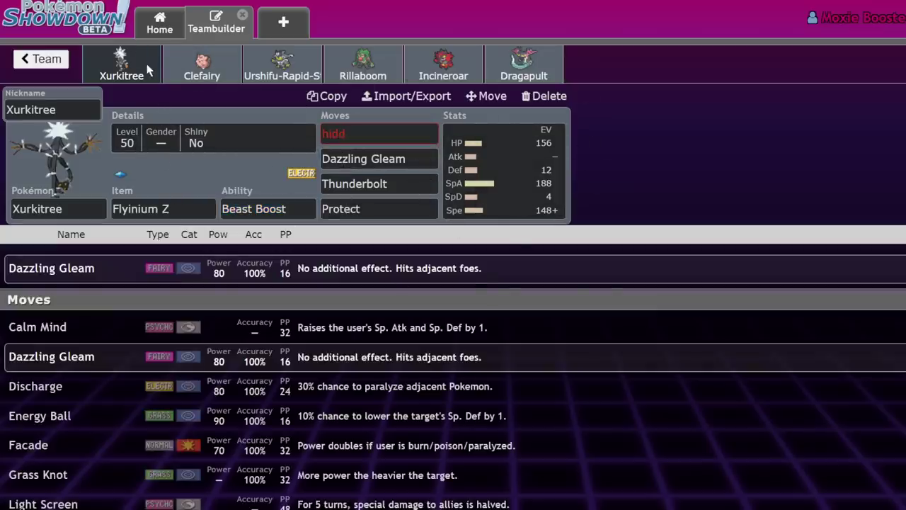
Replace Clefairy's Eviolite with Steelium Z.
{"action": "left_click", "coordinate": [202, 65]}
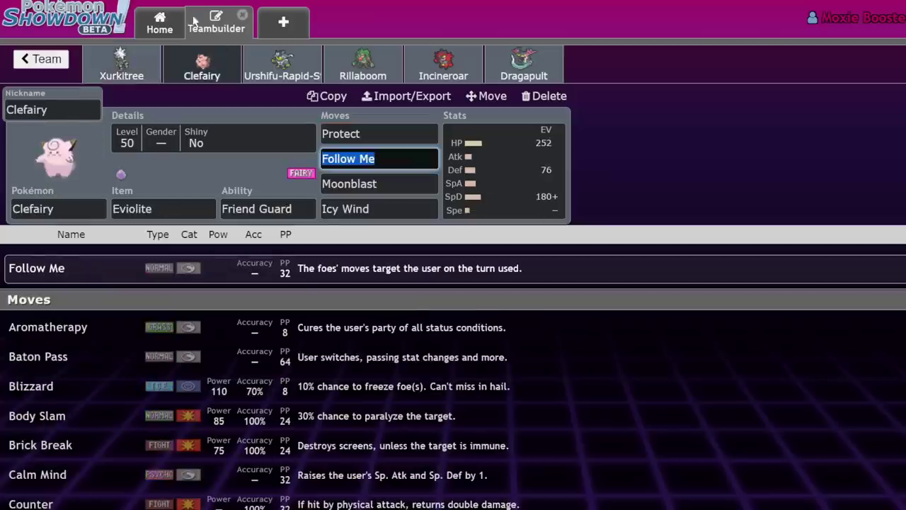
{"action": "left_click", "coordinate": [82, 211]}
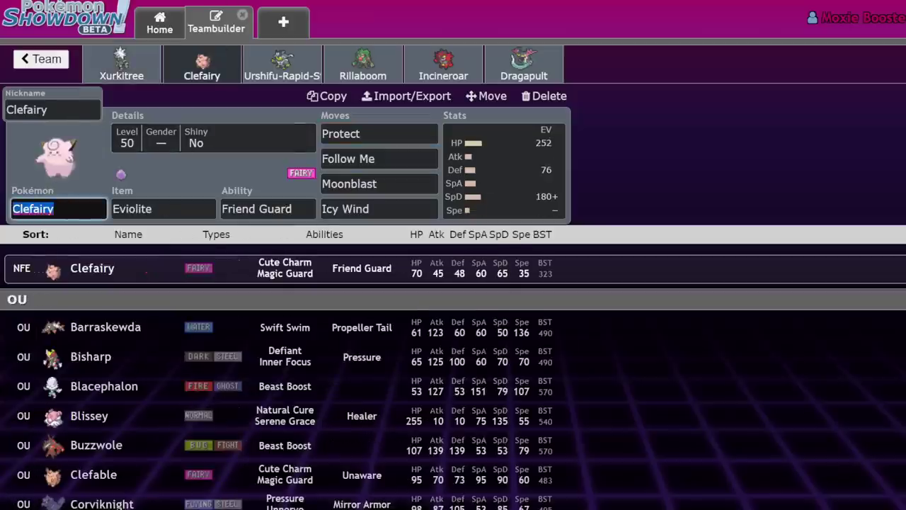
{"action": "left_click", "coordinate": [177, 208]}
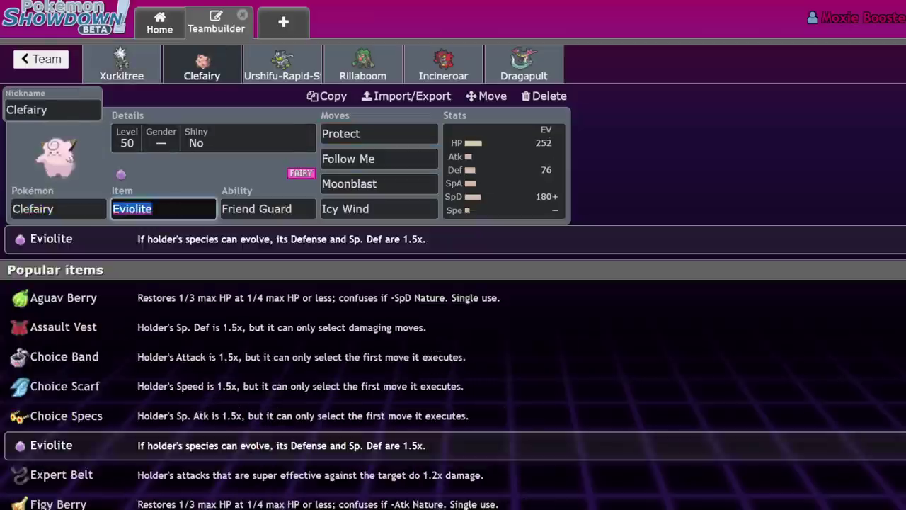
{"action": "type", "text": "steel"}
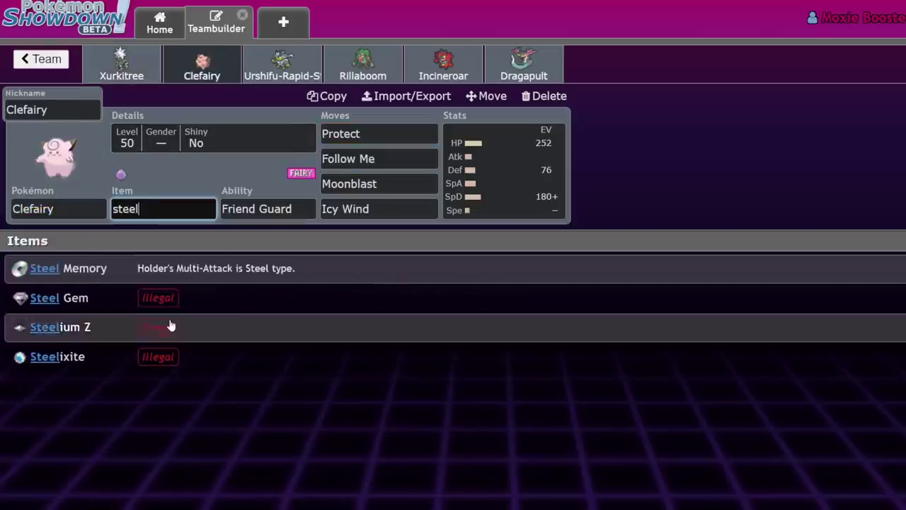
{"action": "left_click", "coordinate": [170, 324]}
Swap Dragapult's Life Orb for Fairium Z and return to the team overview.
{"action": "left_click", "coordinate": [363, 65]}
{"action": "left_click", "coordinate": [439, 65]}
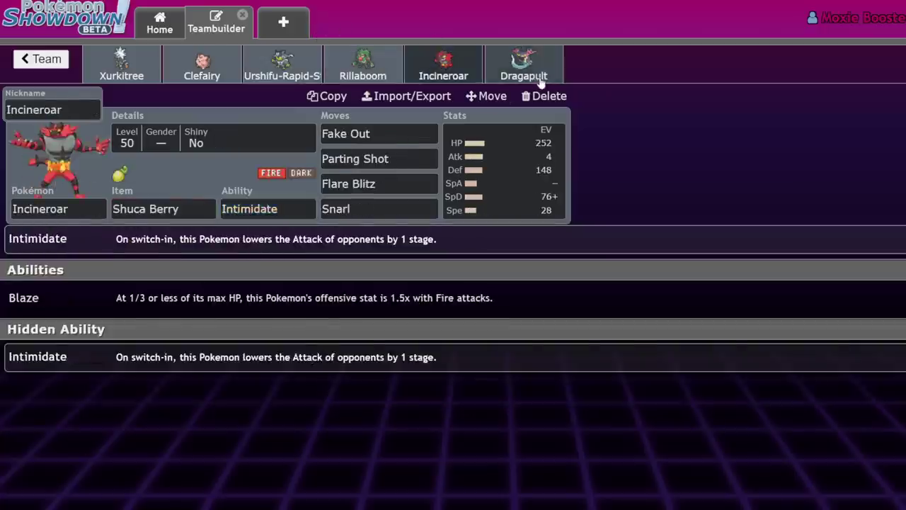
{"action": "left_click", "coordinate": [524, 66]}
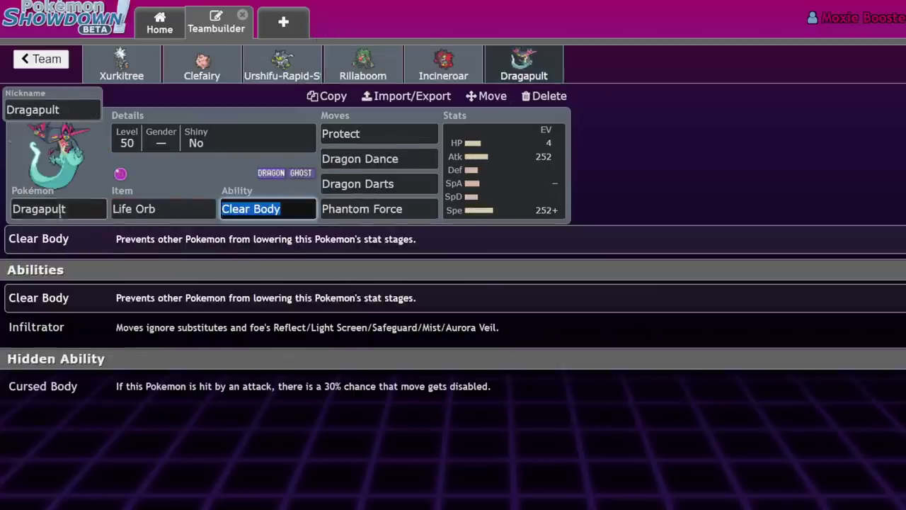
{"action": "left_click", "coordinate": [83, 208]}
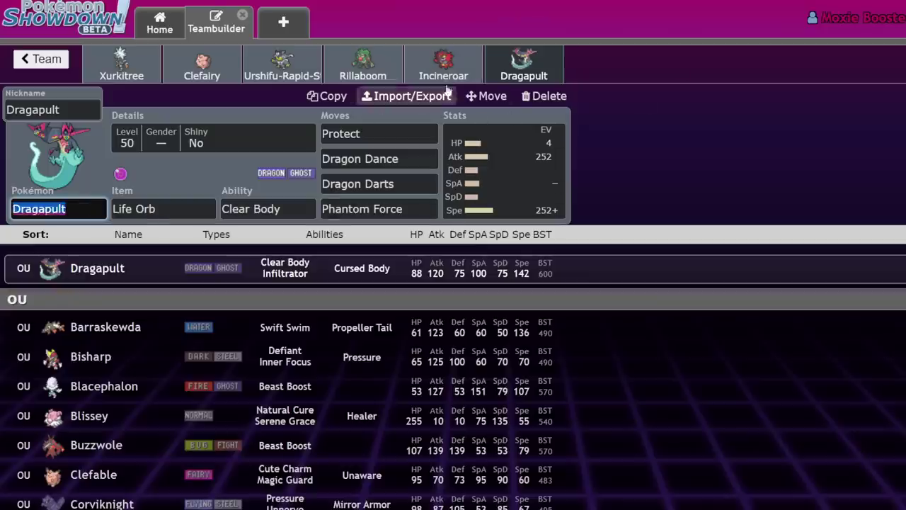
{"action": "left_click", "coordinate": [170, 209]}
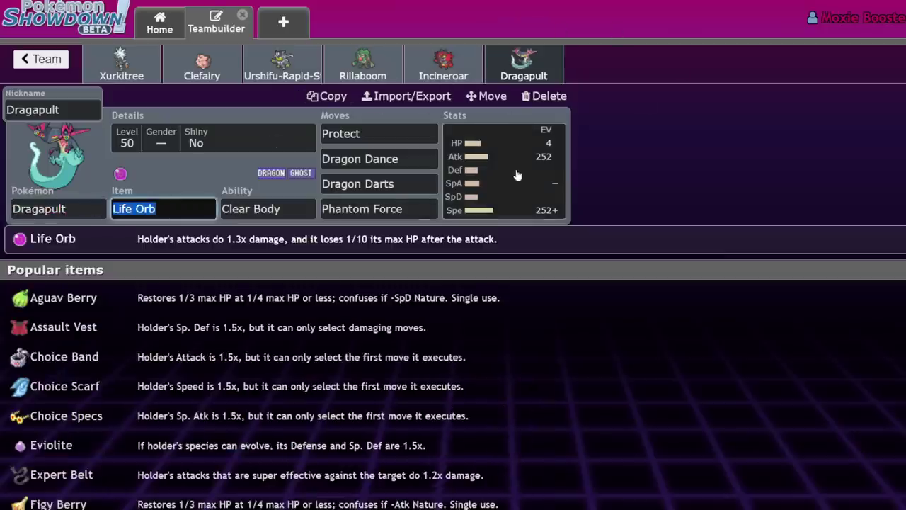
{"action": "type", "text": "faor"}
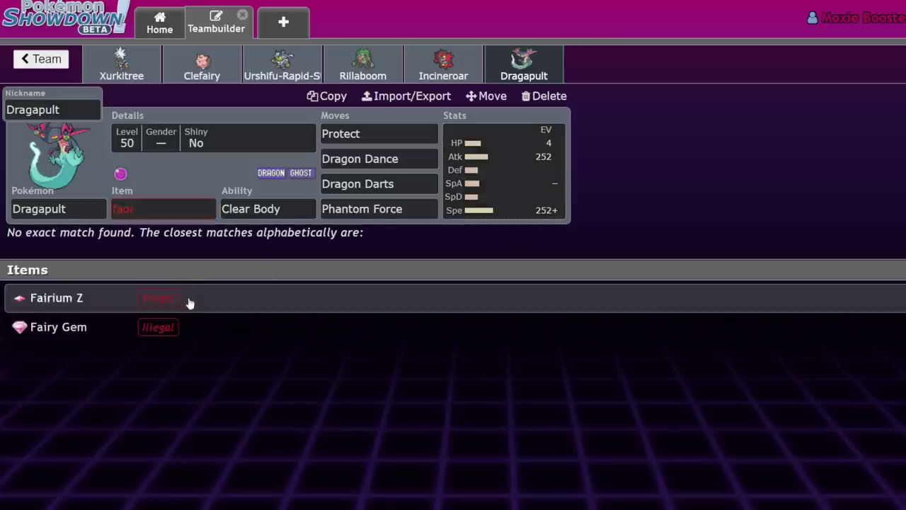
{"action": "left_click", "coordinate": [189, 303]}
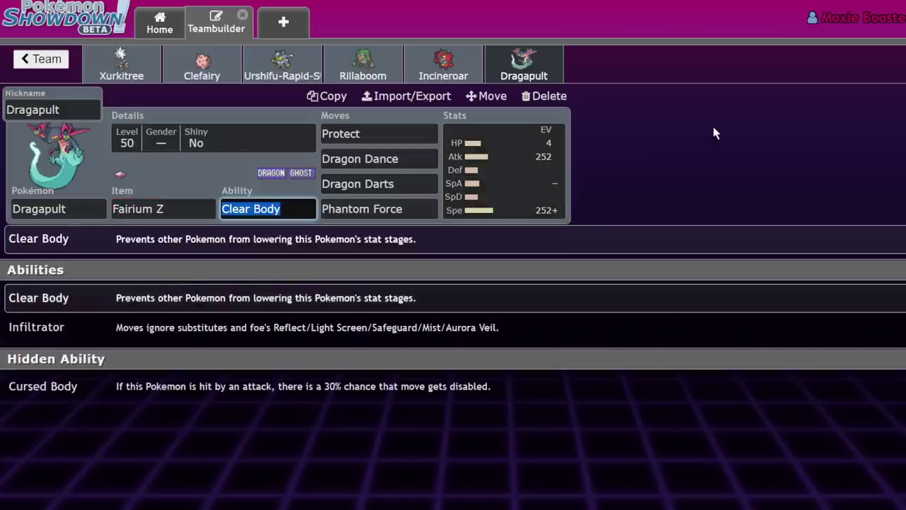
{"action": "left_click", "coordinate": [54, 60]}
Delete the Copy of Psycho Signal Jammer and Untitled 516 teams, then open Salamence's stats in Tera Talk.
{"action": "left_click", "coordinate": [43, 60]}
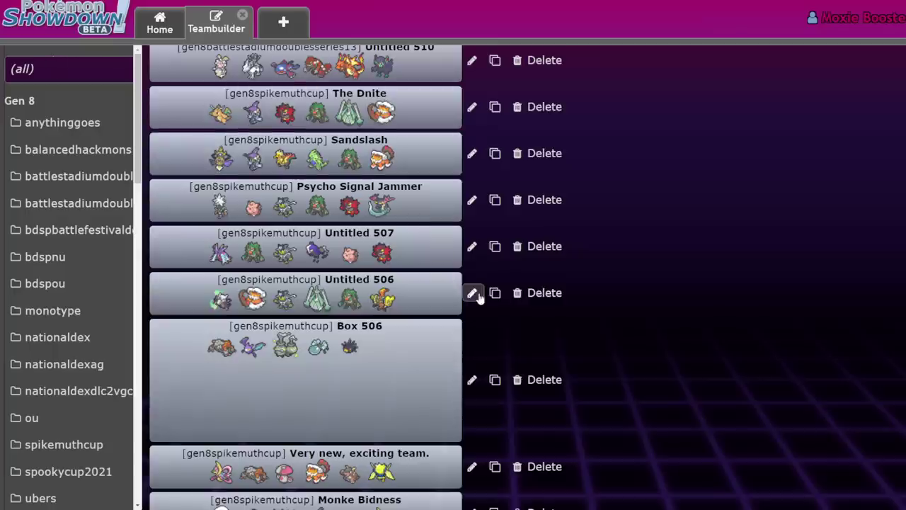
{"action": "scroll", "coordinate": [478, 298], "scroll_direction": "up", "scroll_amount": 3}
{"action": "scroll", "coordinate": [479, 298], "scroll_direction": "up", "scroll_amount": 5}
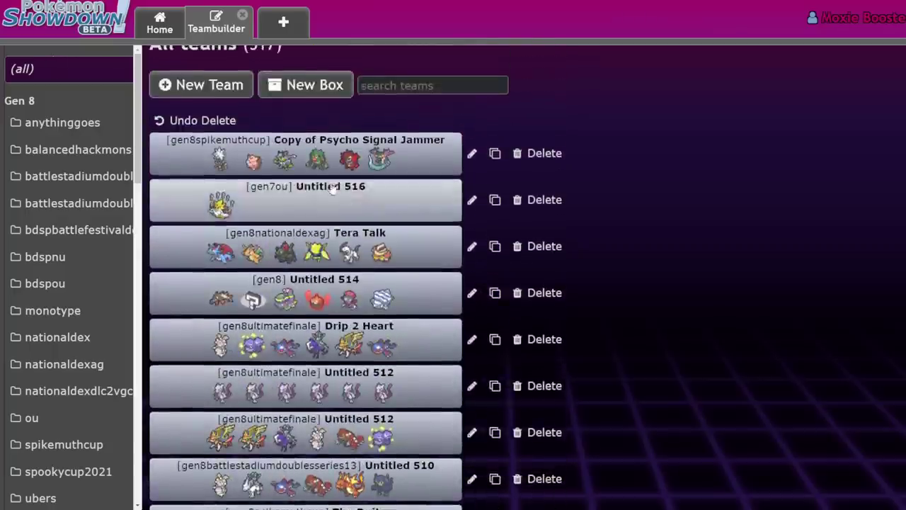
{"action": "left_click", "coordinate": [542, 153]}
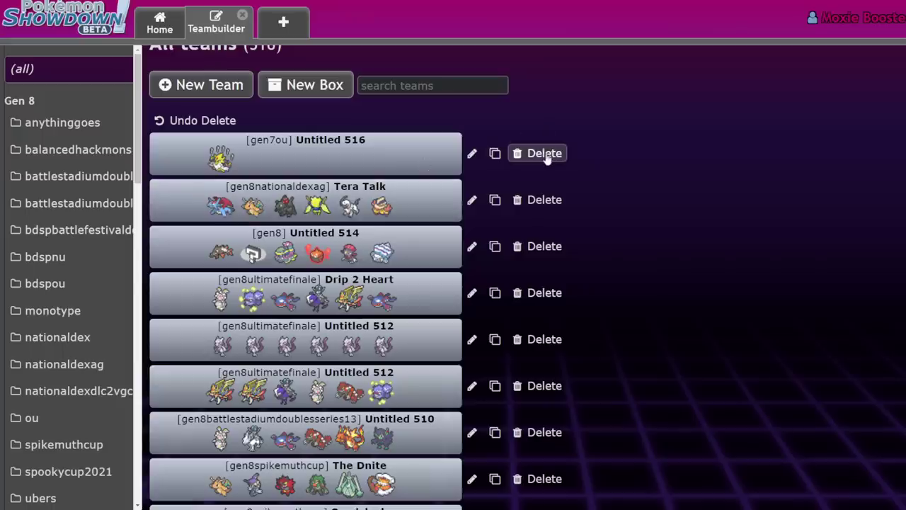
{"action": "left_click", "coordinate": [543, 153]}
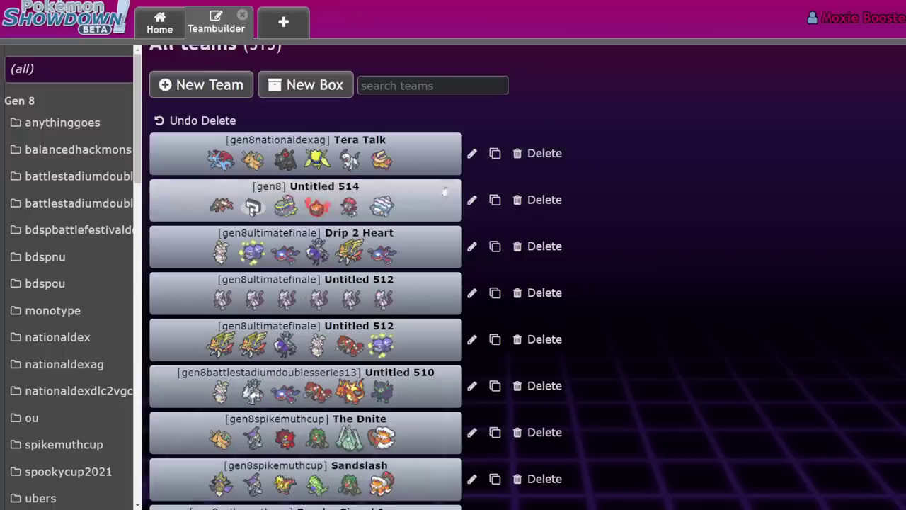
{"action": "left_click", "coordinate": [315, 160]}
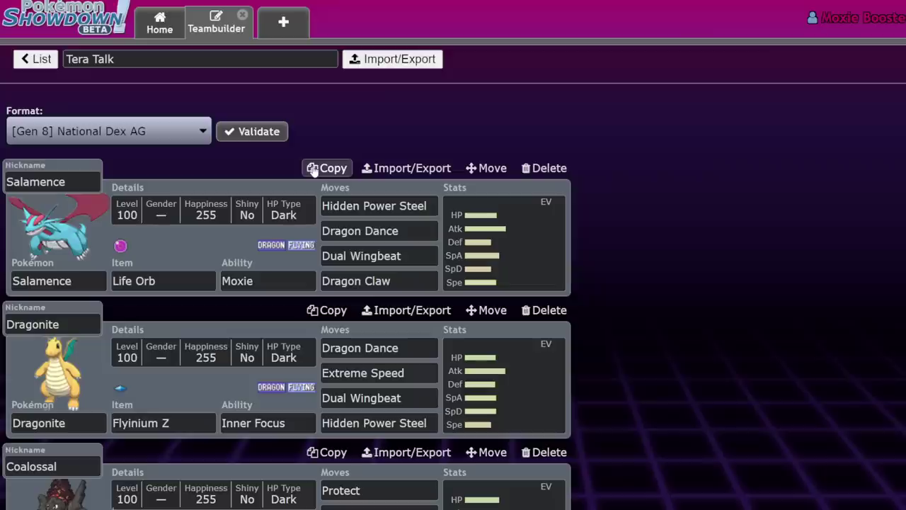
{"action": "left_click", "coordinate": [489, 241]}
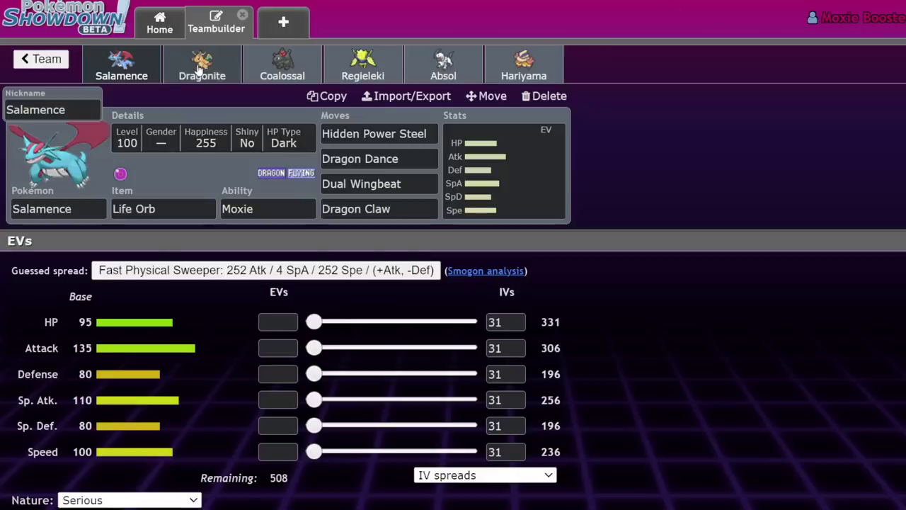
Look over Coalossal's Rock Slide, Heat Wave and Earth Power moves.
{"action": "left_click", "coordinate": [282, 65]}
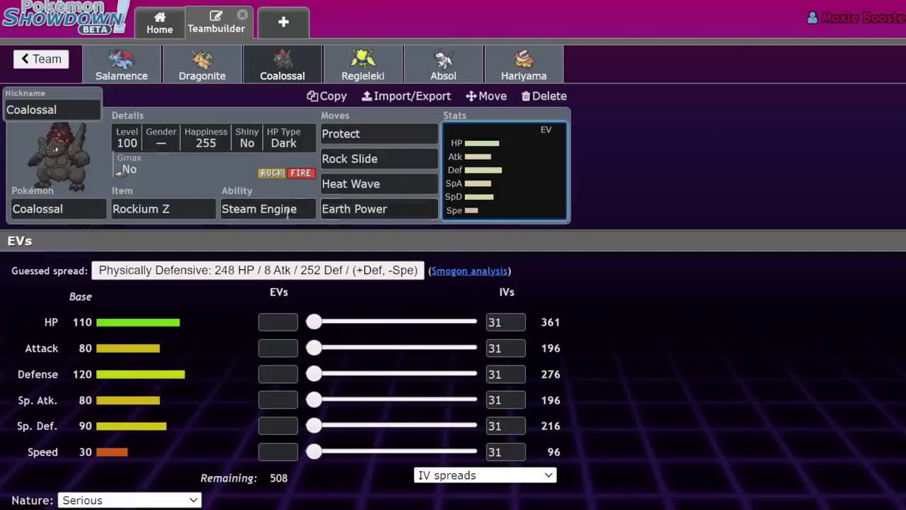
{"action": "left_click", "coordinate": [411, 157]}
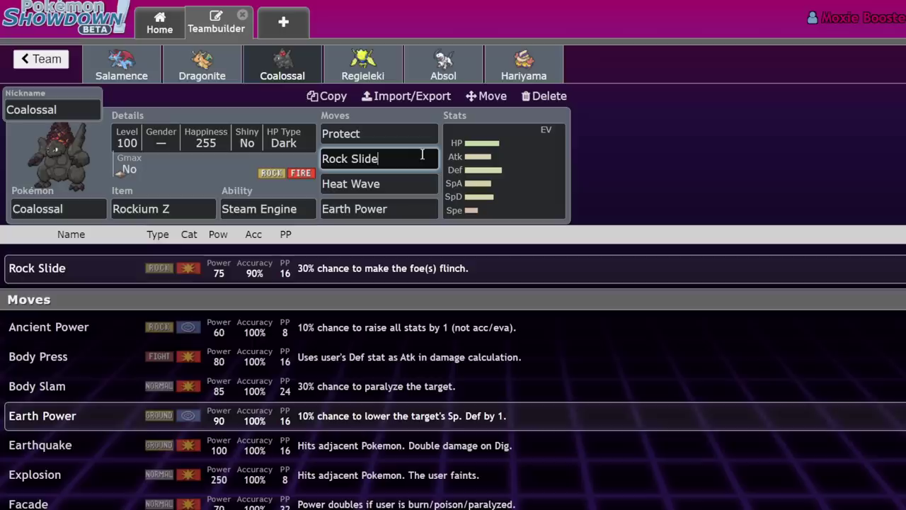
{"action": "left_click", "coordinate": [398, 184]}
{"action": "left_click", "coordinate": [399, 207]}
{"action": "left_click", "coordinate": [400, 160]}
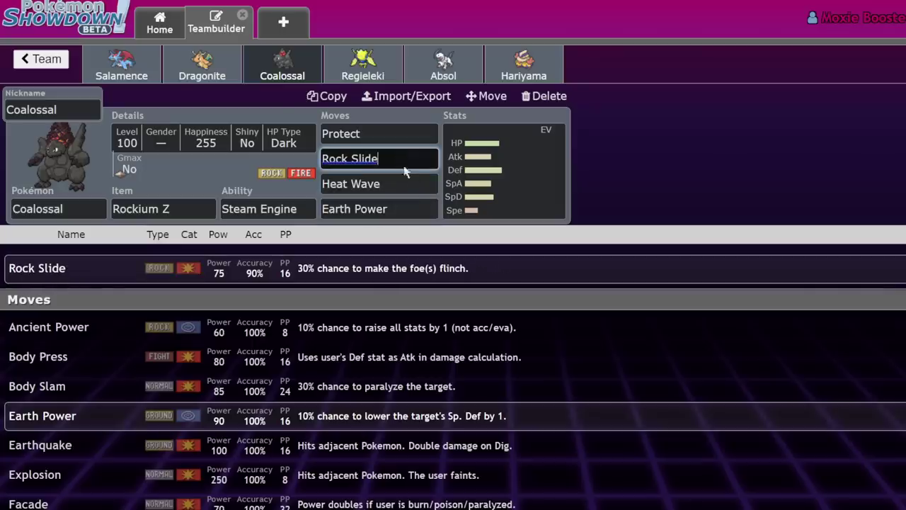
{"action": "left_click", "coordinate": [698, 198]}
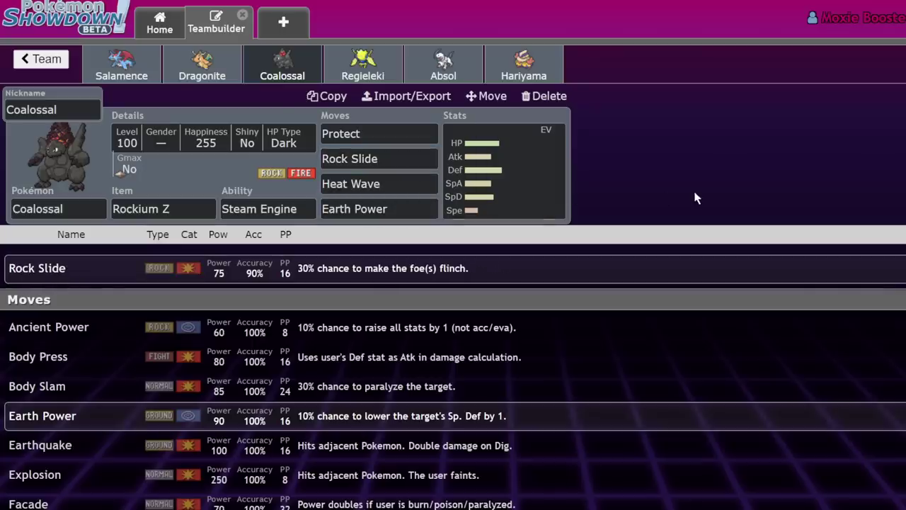
{"action": "left_click", "coordinate": [436, 215]}
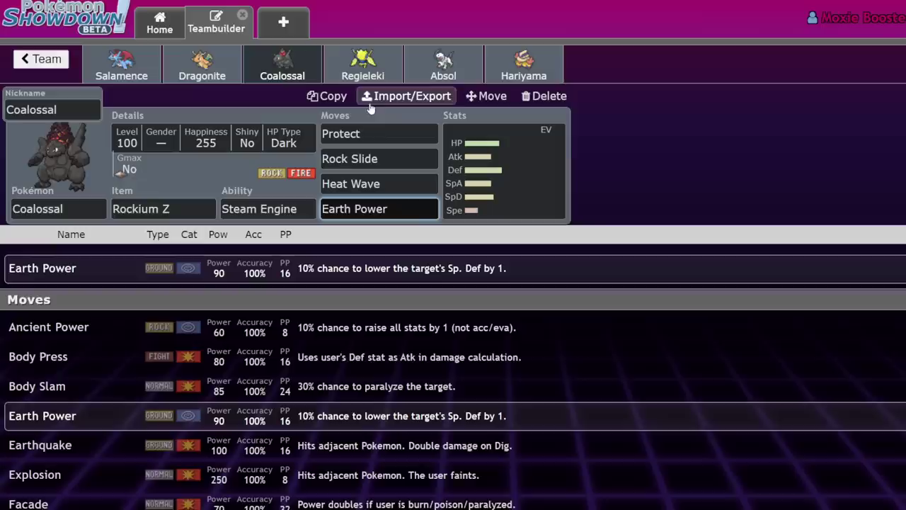
Check Coalossal's Steam Engine ability, moves and EV spread, then show Regieleki's set.
{"action": "left_click", "coordinate": [275, 207]}
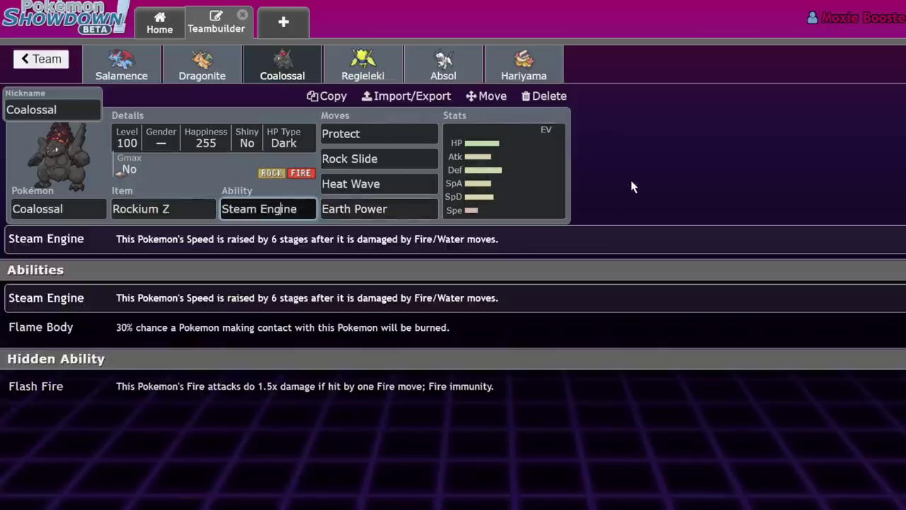
{"action": "left_click", "coordinate": [408, 207]}
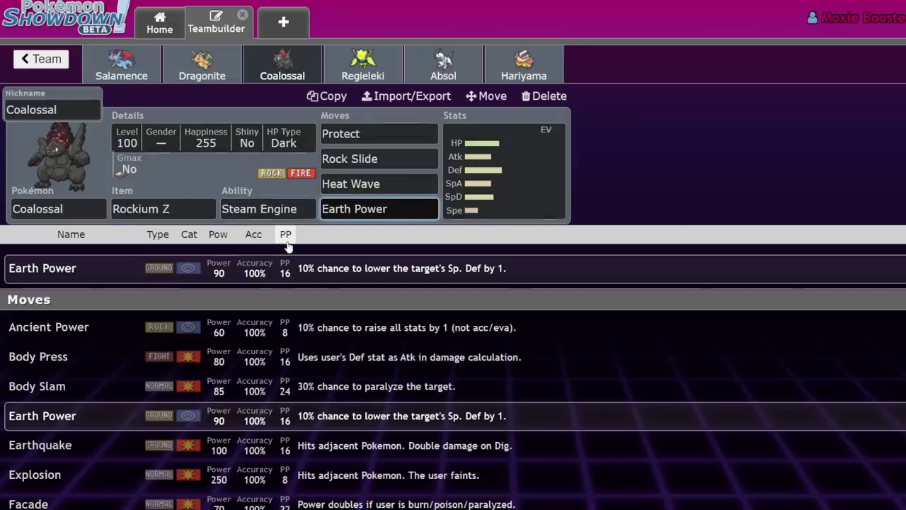
{"action": "left_click", "coordinate": [400, 165]}
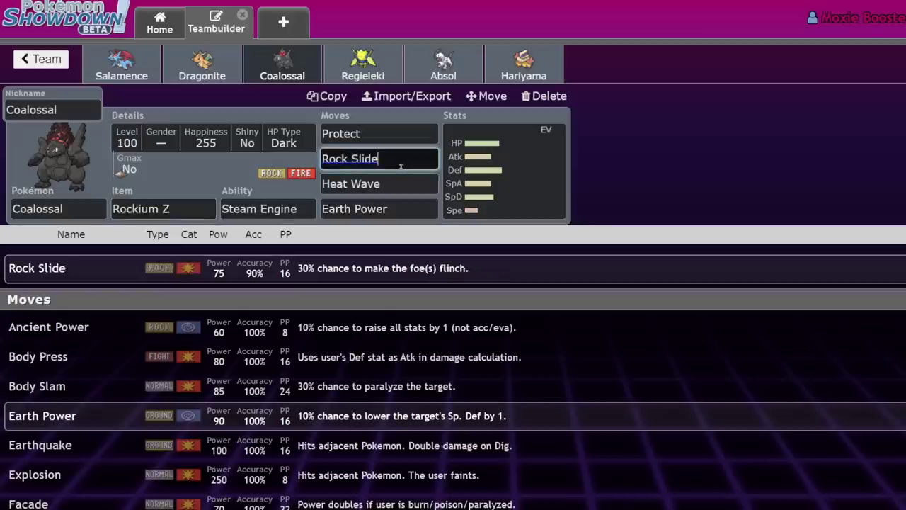
{"action": "left_click", "coordinate": [391, 183]}
{"action": "left_click", "coordinate": [394, 206]}
{"action": "left_click", "coordinate": [524, 170]}
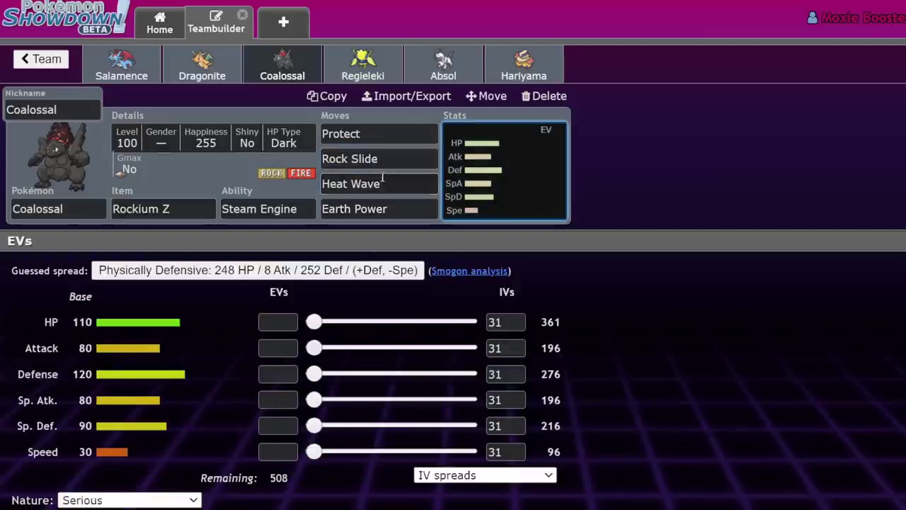
{"action": "left_click", "coordinate": [381, 69]}
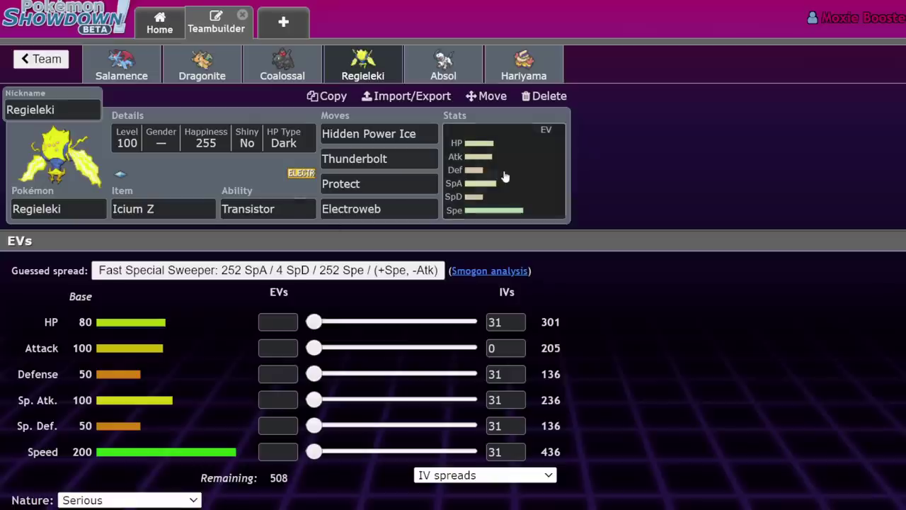
Spread Regieleki's EVs as 4 HP / 252 Sp. Atk / 252 Speed with a Timid nature.
{"action": "left_click", "coordinate": [278, 400]}
{"action": "type", "text": "252"}
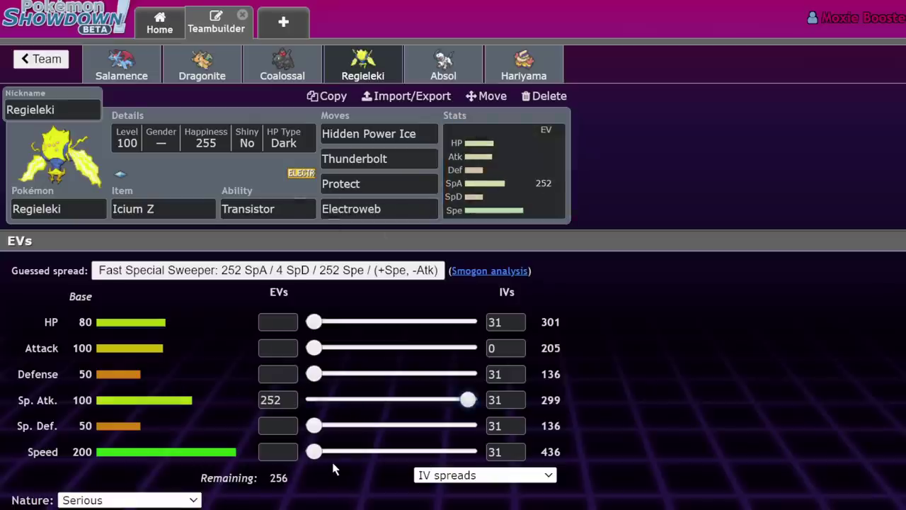
{"action": "left_click_drag", "start_coordinate": [313, 452], "coordinate": [793, 390]}
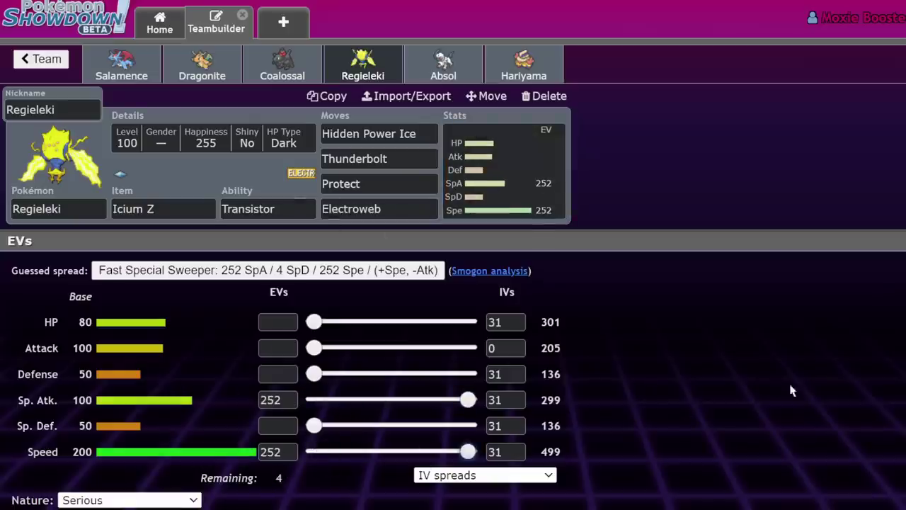
{"action": "left_click", "coordinate": [126, 489]}
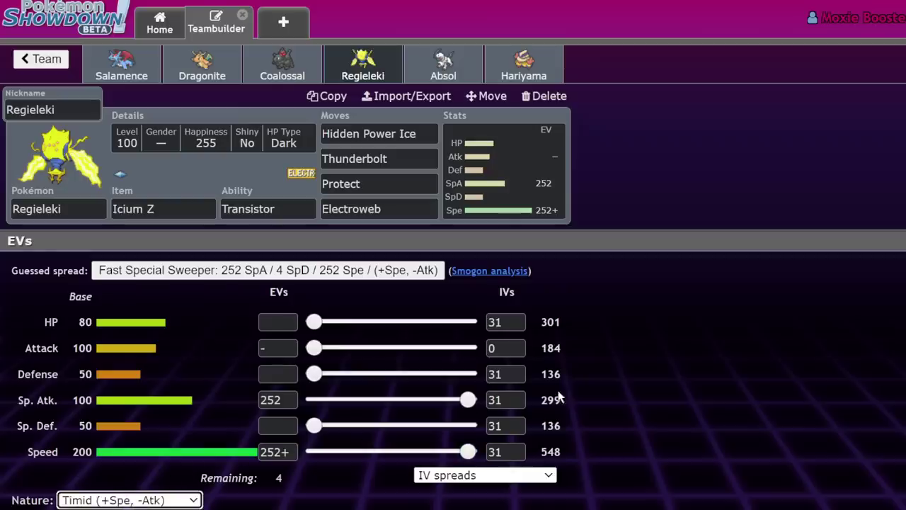
{"action": "left_click_drag", "start_coordinate": [313, 321], "coordinate": [316, 321]}
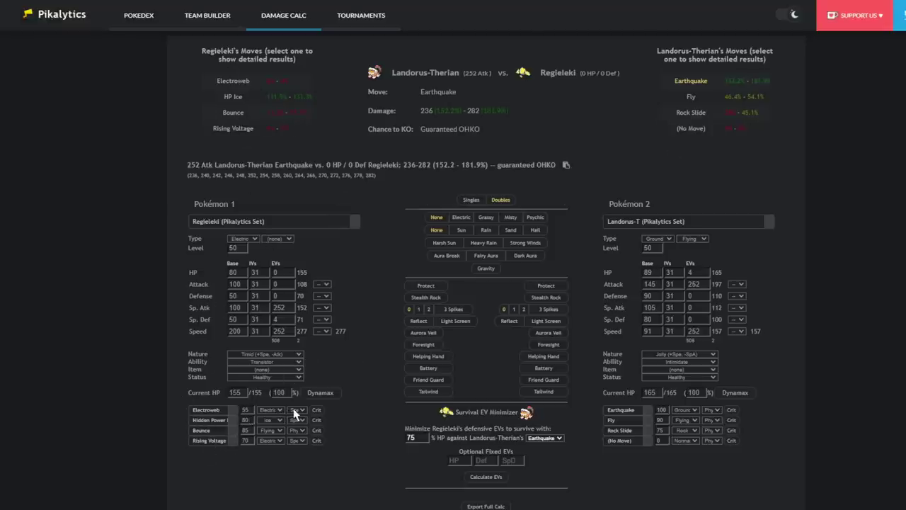
Equip Regieleki with Life Orb so Hidden Power Ice does 144.8–173.3% to Landorus-Therian.
{"action": "left_click", "coordinate": [236, 98]}
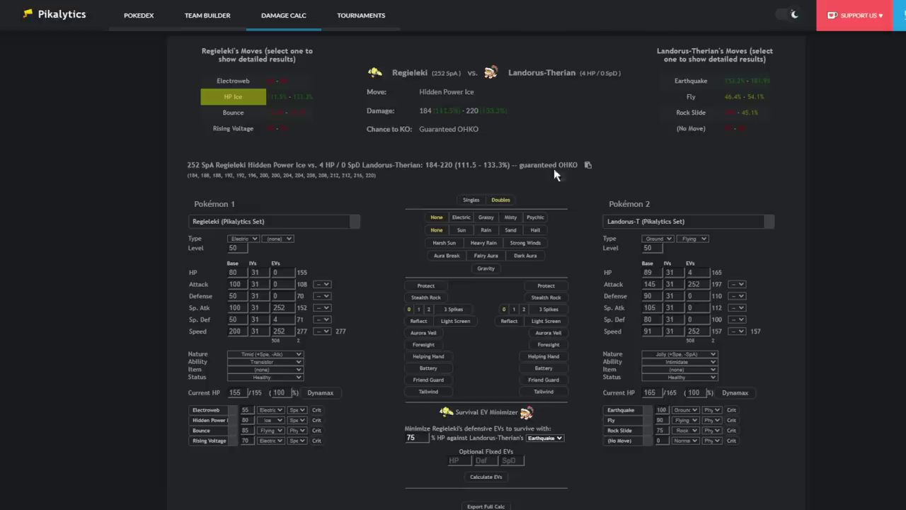
{"action": "left_click", "coordinate": [282, 376]}
{"action": "type", "text": "life"}
{"action": "left_click", "coordinate": [718, 239]}
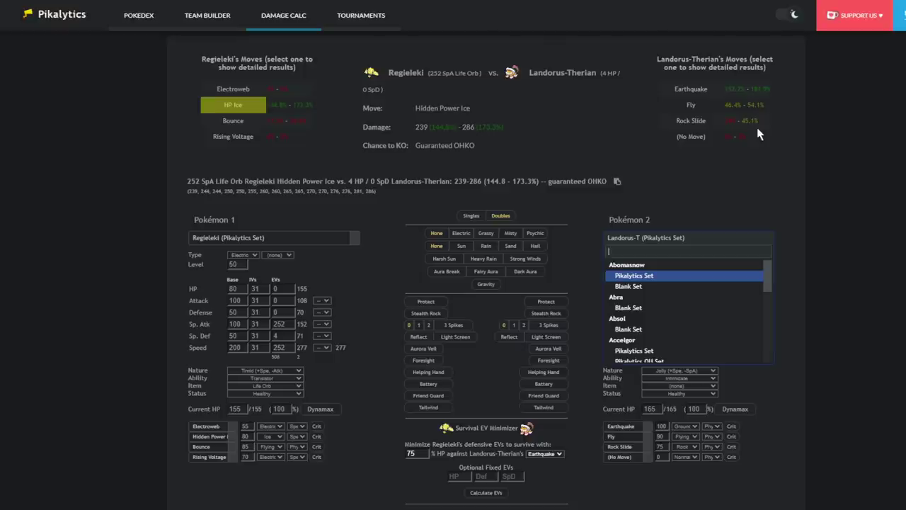
Load Hippowdon as Pokémon 2 and check Hidden Power Ice's damage range.
{"action": "type", "text": "hipp"}
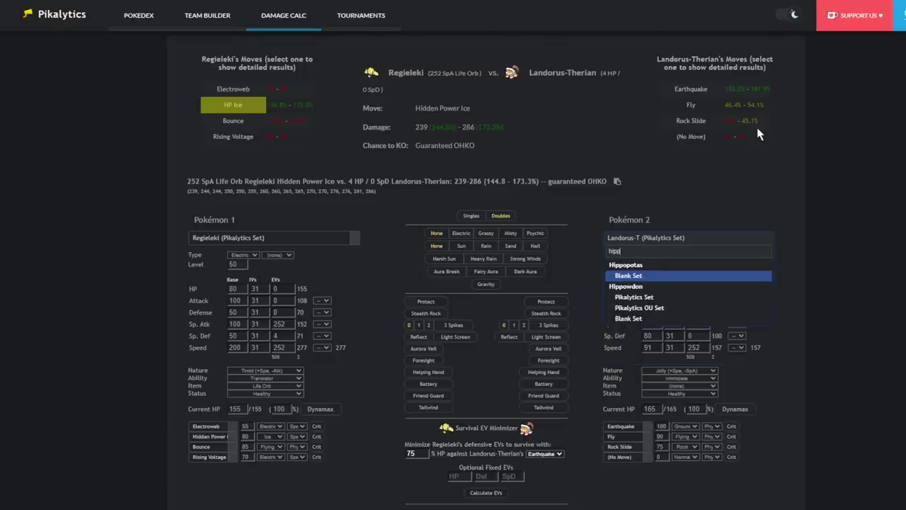
{"action": "left_click", "coordinate": [657, 296]}
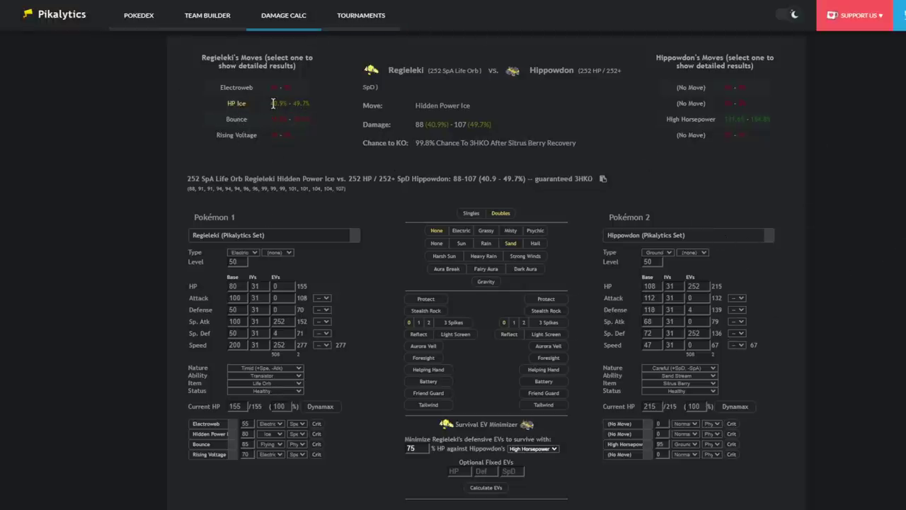
{"action": "left_click_drag", "start_coordinate": [273, 104], "coordinate": [306, 103]}
{"action": "left_click", "coordinate": [338, 122]}
Give Hippowdon 4 Sp. Def, 252 Defense EVs and Bold nature, then remove Regieleki's item.
{"action": "double_click", "coordinate": [693, 333]}
{"action": "type", "text": "4"}
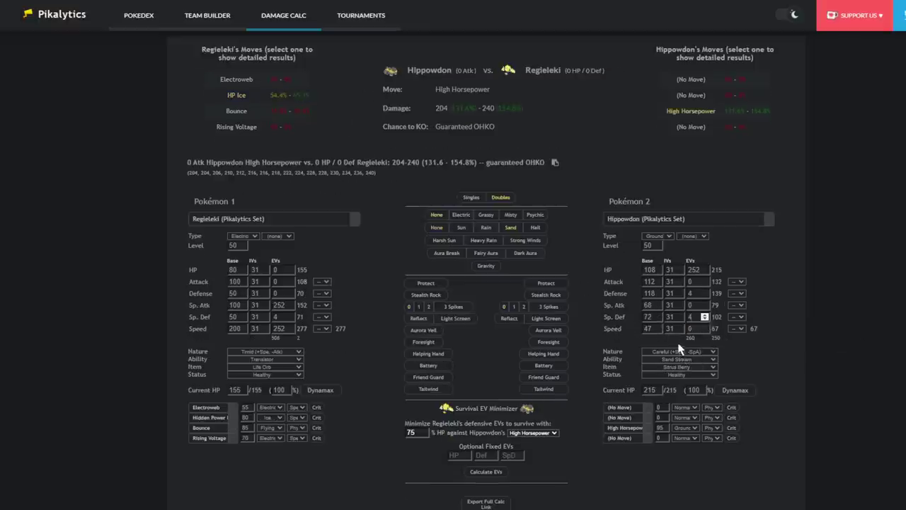
{"action": "left_click", "coordinate": [678, 348]}
{"action": "left_click", "coordinate": [690, 376]}
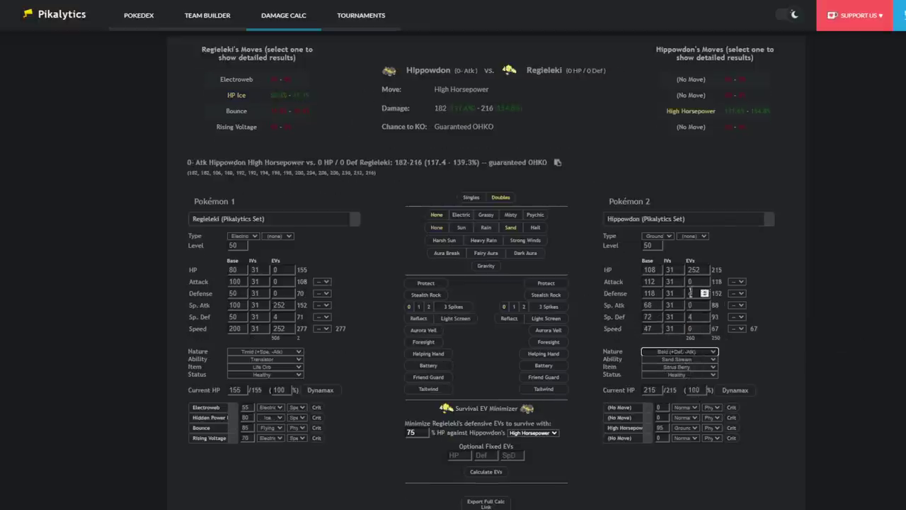
{"action": "left_click", "coordinate": [704, 290]}
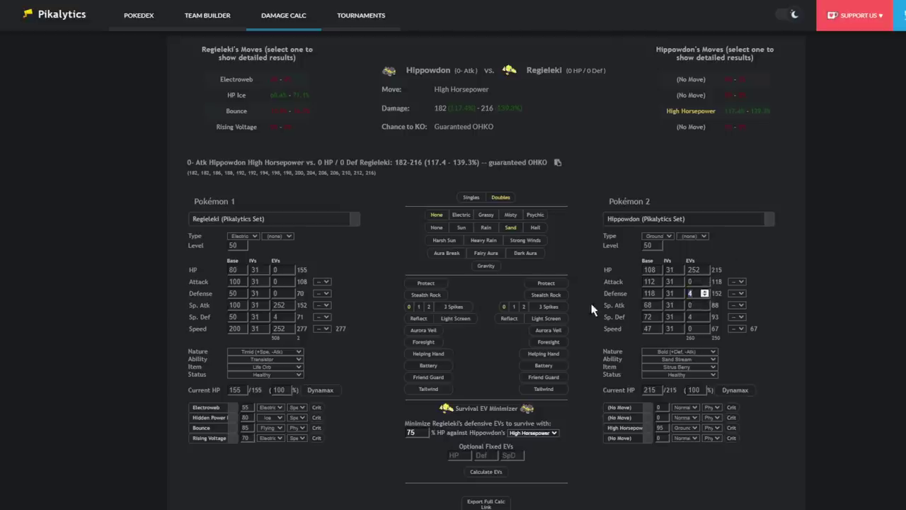
{"action": "type", "text": "252"}
{"action": "left_click", "coordinate": [228, 97]}
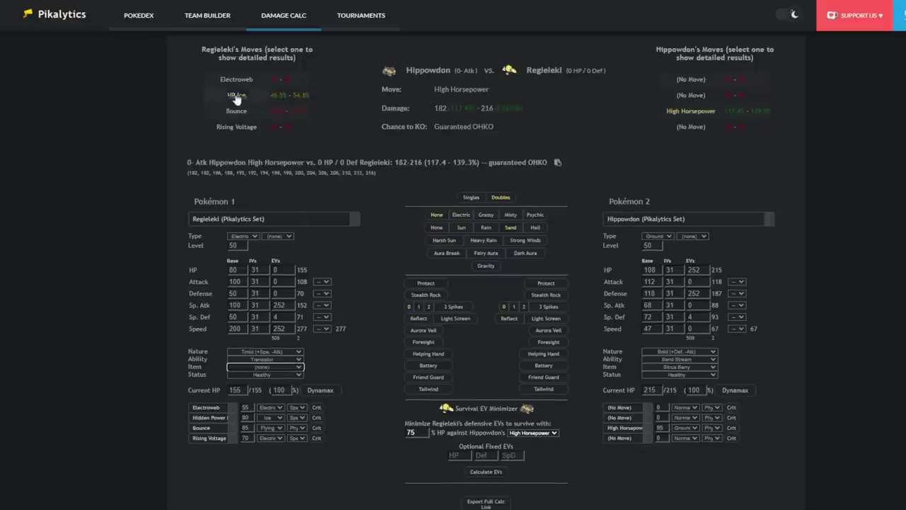
{"action": "left_click", "coordinate": [236, 97]}
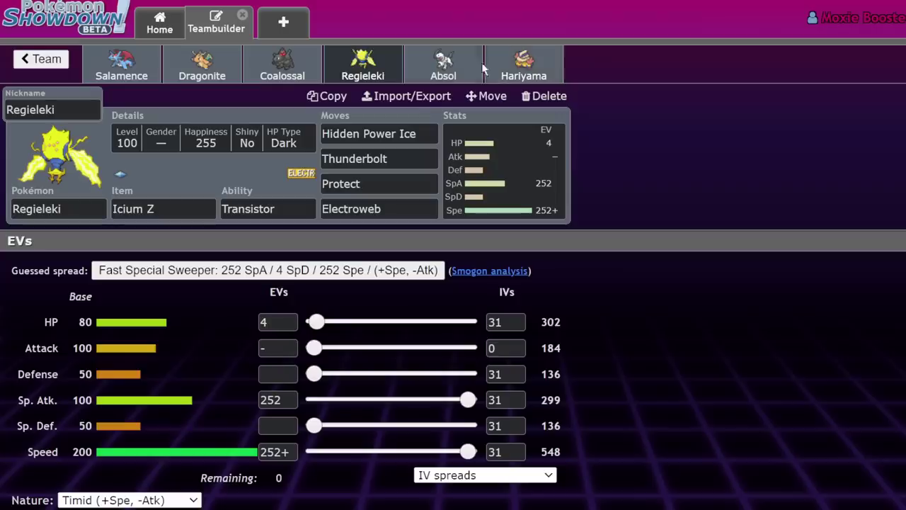
Glance at Absol's and Hariyama's sets, then begin changing Regieleki's species.
{"action": "left_click", "coordinate": [448, 71]}
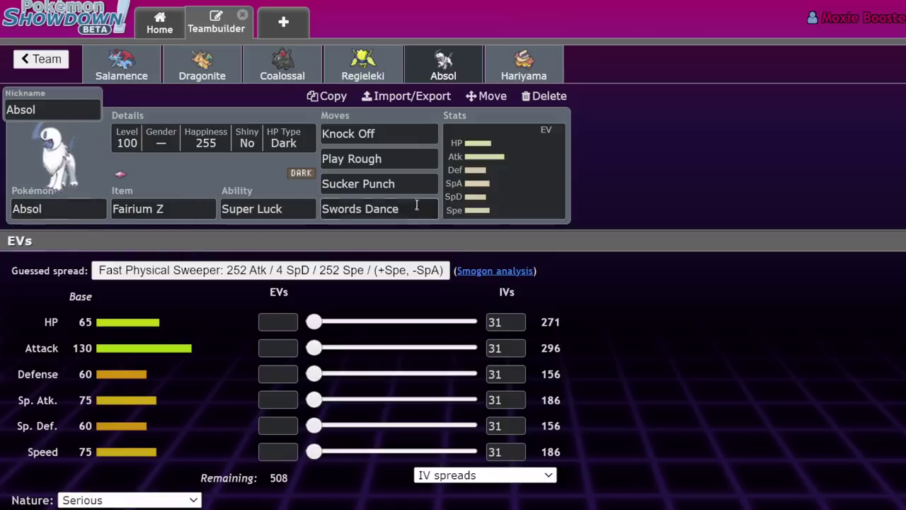
{"action": "left_click", "coordinate": [520, 71]}
{"action": "left_click", "coordinate": [354, 69]}
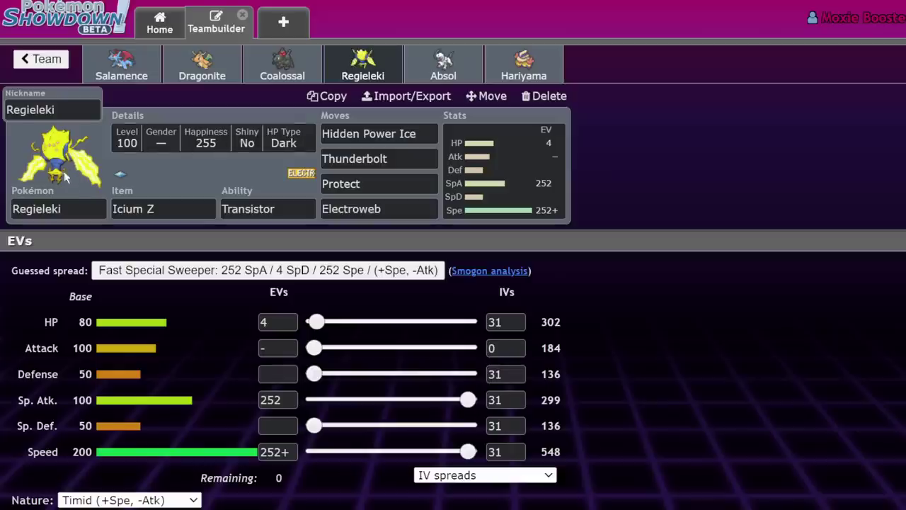
{"action": "left_click", "coordinate": [57, 208]}
Swap Regieleki for a blank Urshifu via 'ursh' and compare it with Absol's set.
{"action": "type", "text": "ursh"}
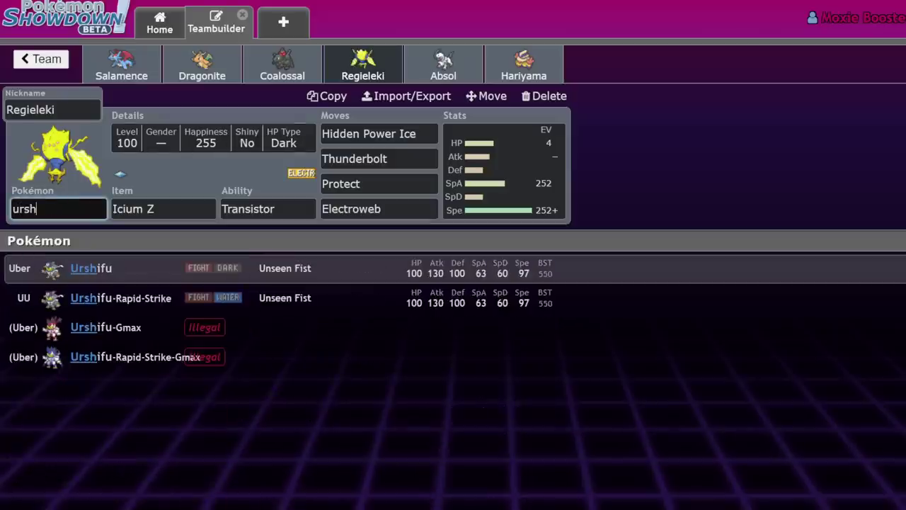
{"action": "left_click", "coordinate": [144, 271]}
{"action": "left_click", "coordinate": [414, 56]}
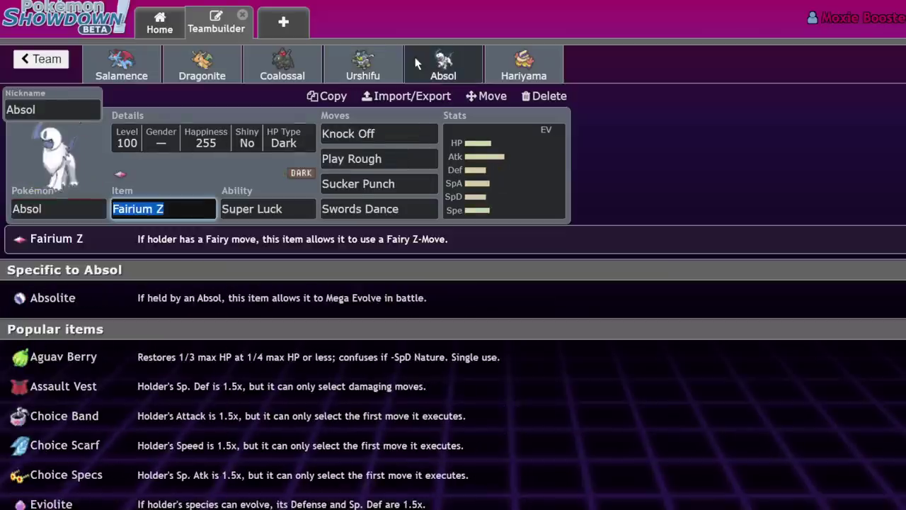
{"action": "left_click", "coordinate": [492, 162]}
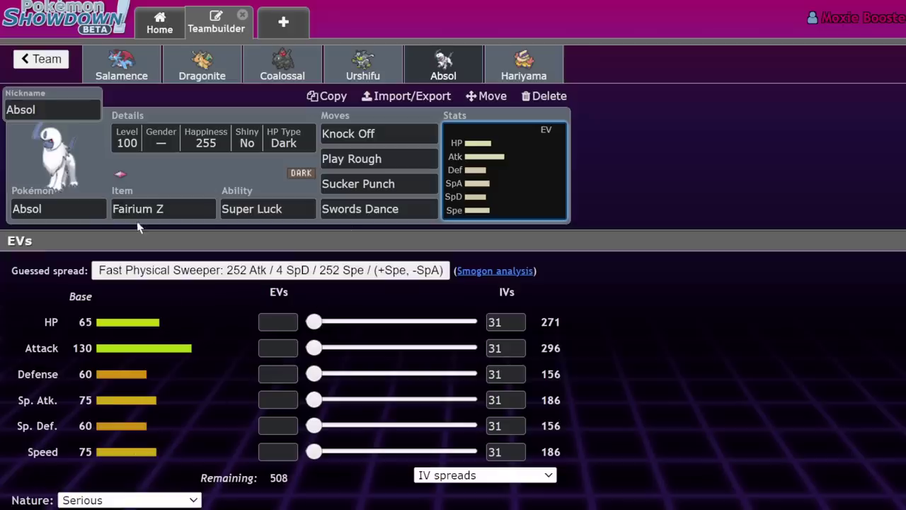
{"action": "left_click", "coordinate": [348, 73]}
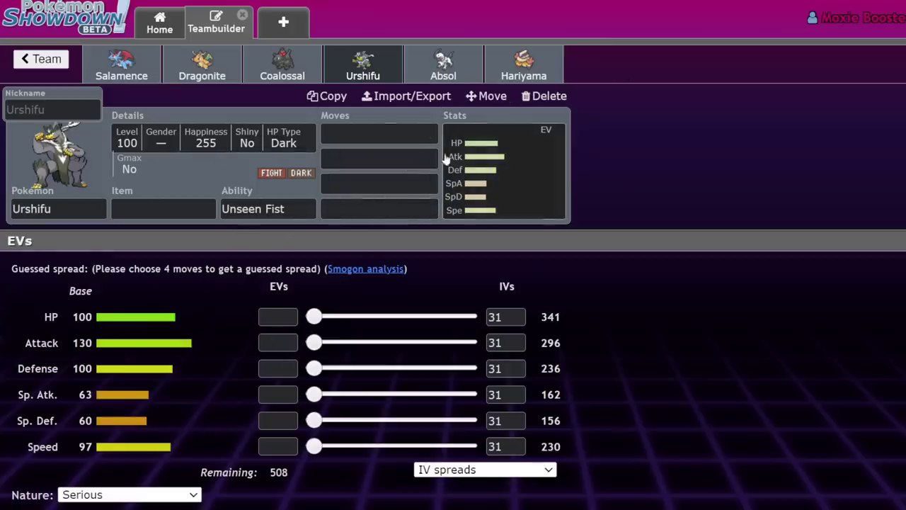
{"action": "left_click", "coordinate": [434, 76]}
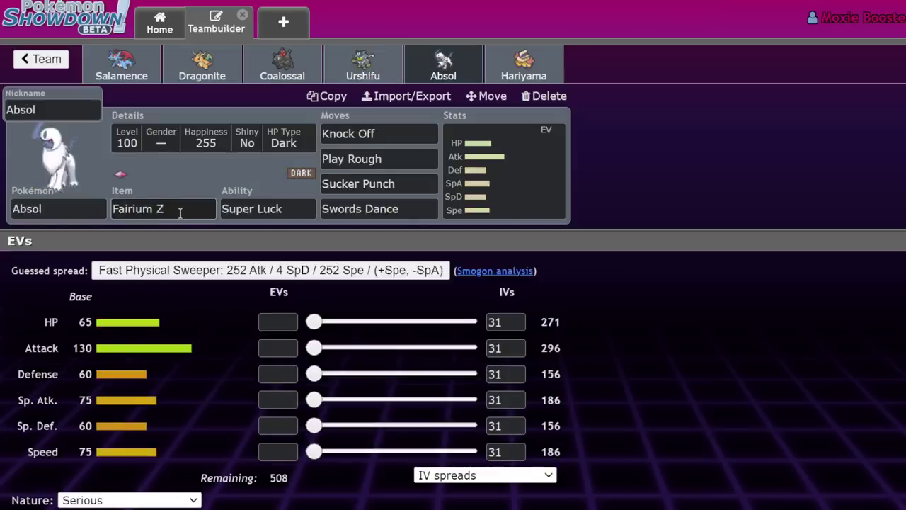
{"action": "left_click", "coordinate": [363, 74]}
{"action": "left_click", "coordinate": [458, 78]}
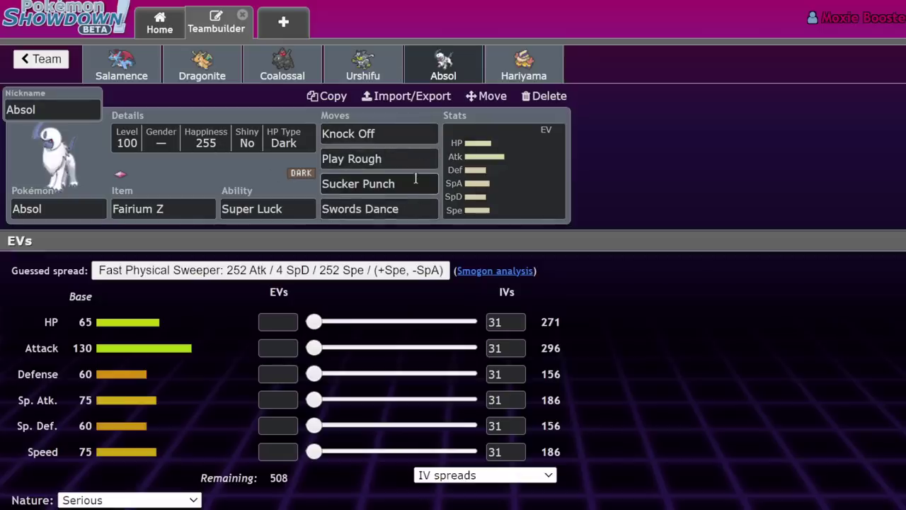
Compare Absol's Play Rough, Fairium Z and EV spread with Urshifu, and view Hariyama's set.
{"action": "left_click", "coordinate": [382, 160]}
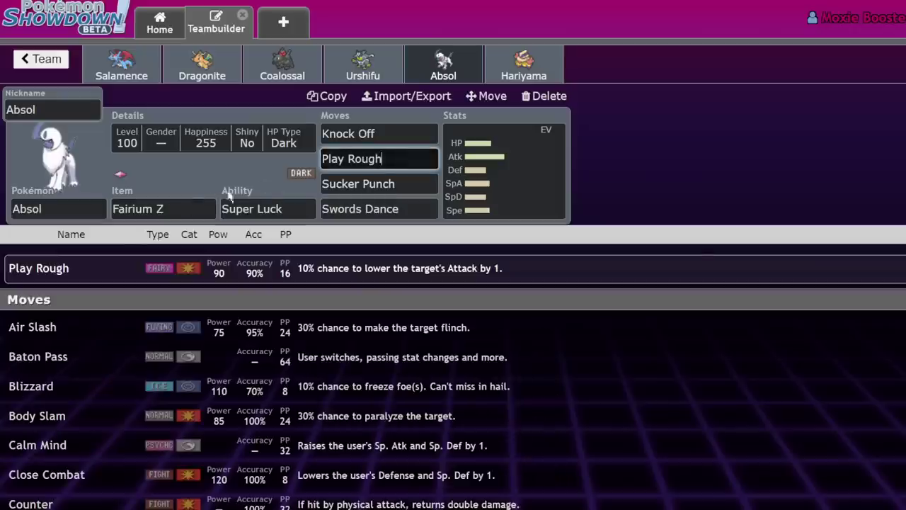
{"action": "left_click", "coordinate": [152, 206]}
{"action": "left_click", "coordinate": [365, 67]}
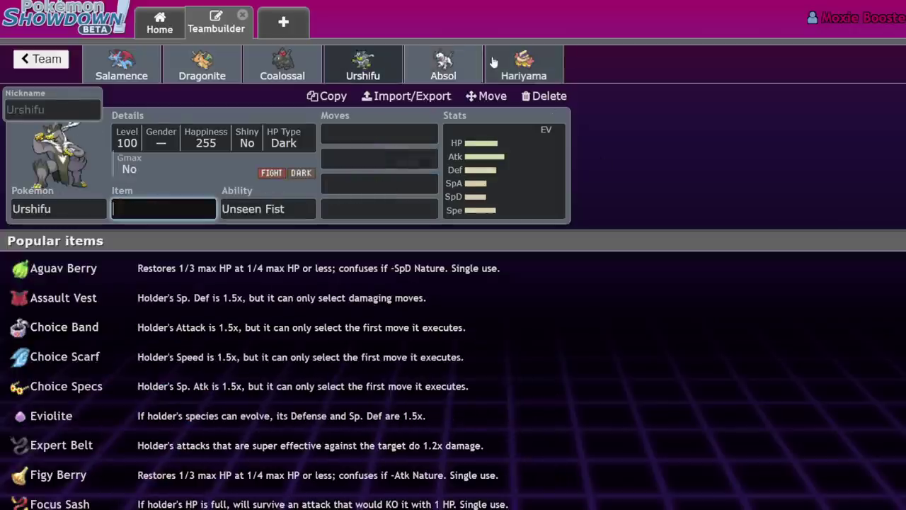
{"action": "left_click", "coordinate": [425, 78]}
{"action": "left_click", "coordinate": [365, 67]}
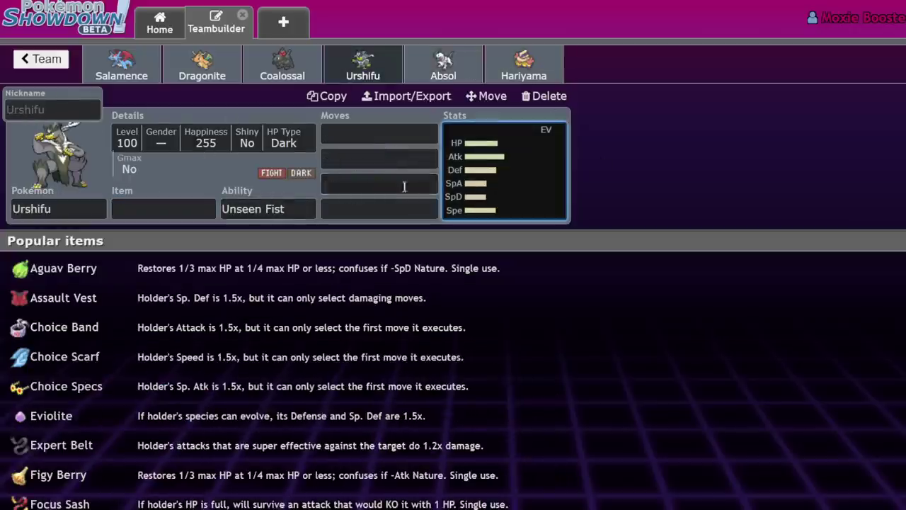
{"action": "left_click", "coordinate": [418, 60]}
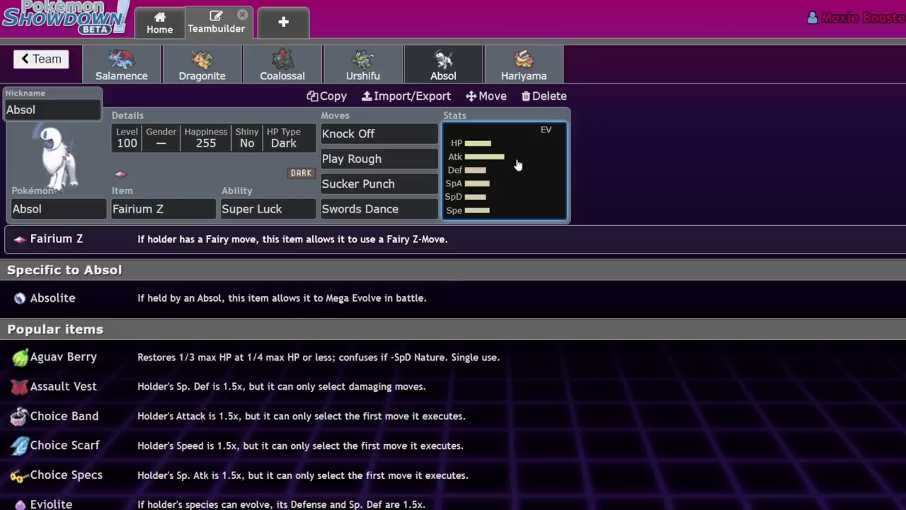
{"action": "left_click", "coordinate": [517, 168]}
{"action": "left_click", "coordinate": [364, 78]}
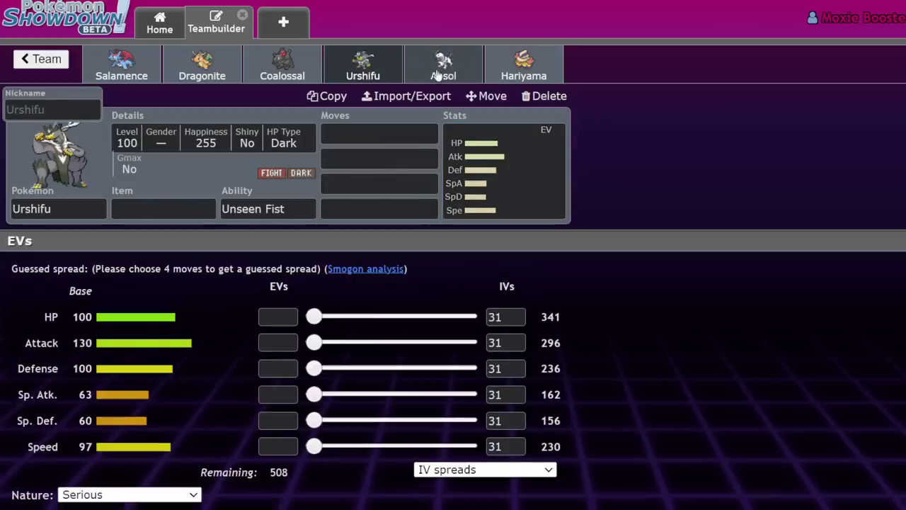
{"action": "left_click", "coordinate": [443, 65]}
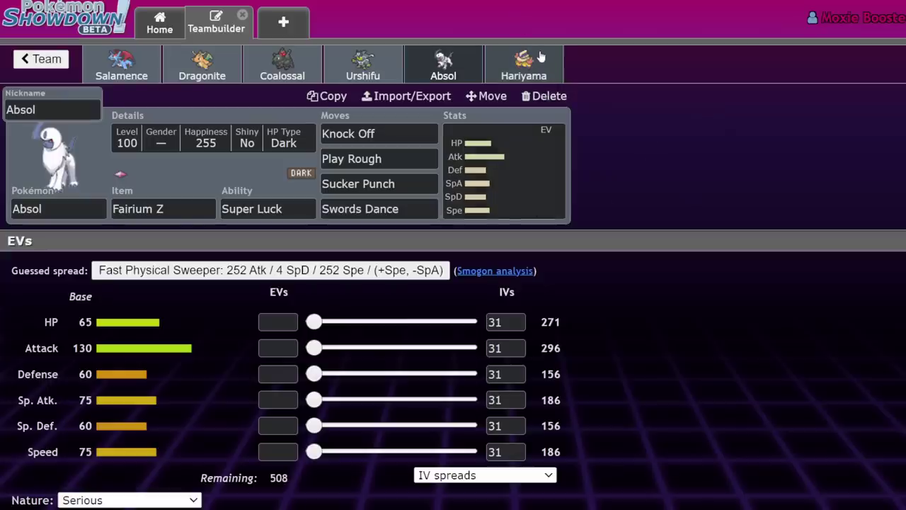
{"action": "left_click", "coordinate": [489, 52]}
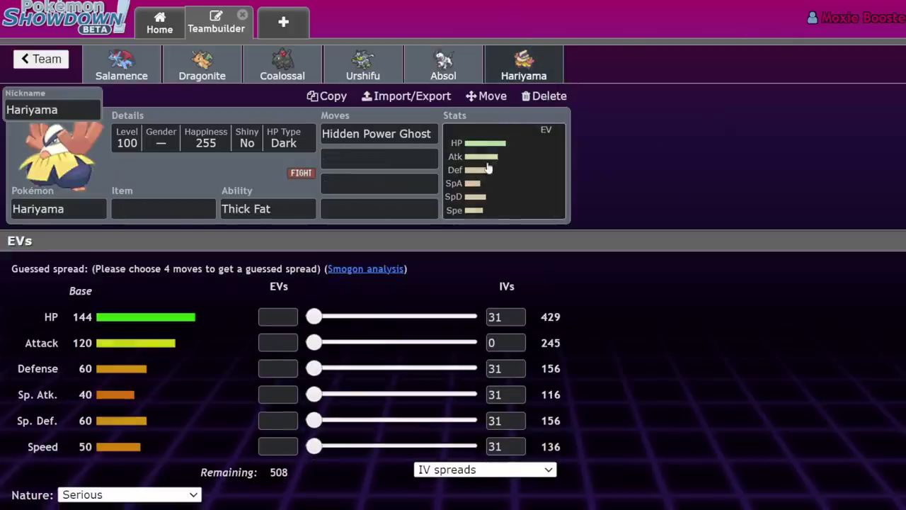
{"action": "left_click", "coordinate": [480, 51]}
Delete Hariyama's Hidden Power Ghost and change its ability to Guts.
{"action": "left_click", "coordinate": [548, 68]}
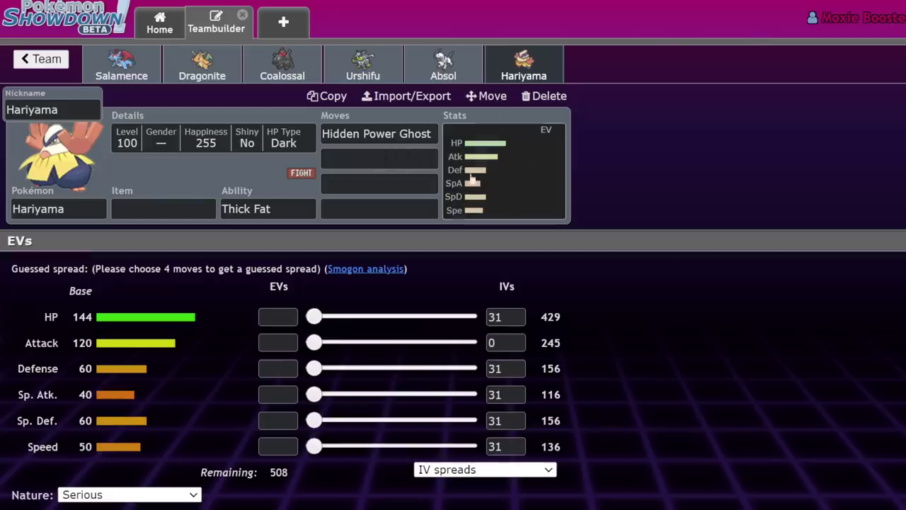
{"action": "left_click", "coordinate": [415, 143]}
{"action": "left_click", "coordinate": [428, 133]}
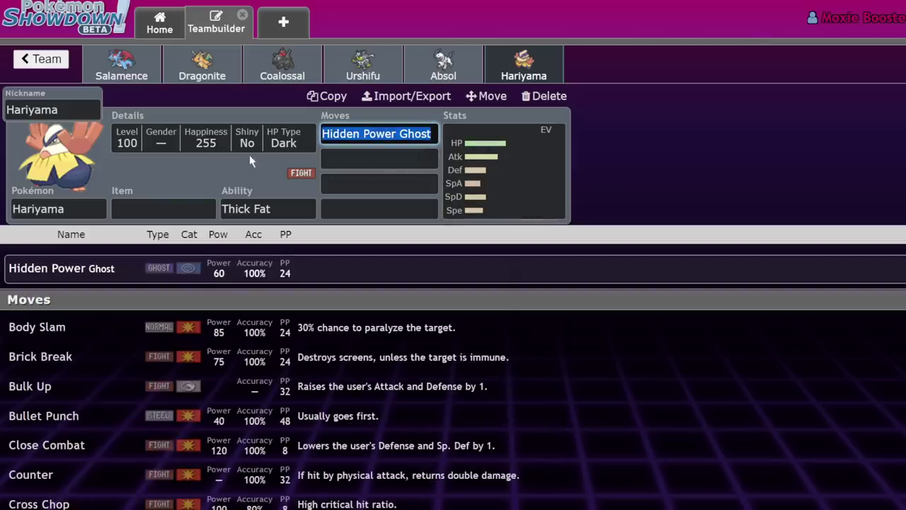
{"action": "key", "text": "BackSpace"}
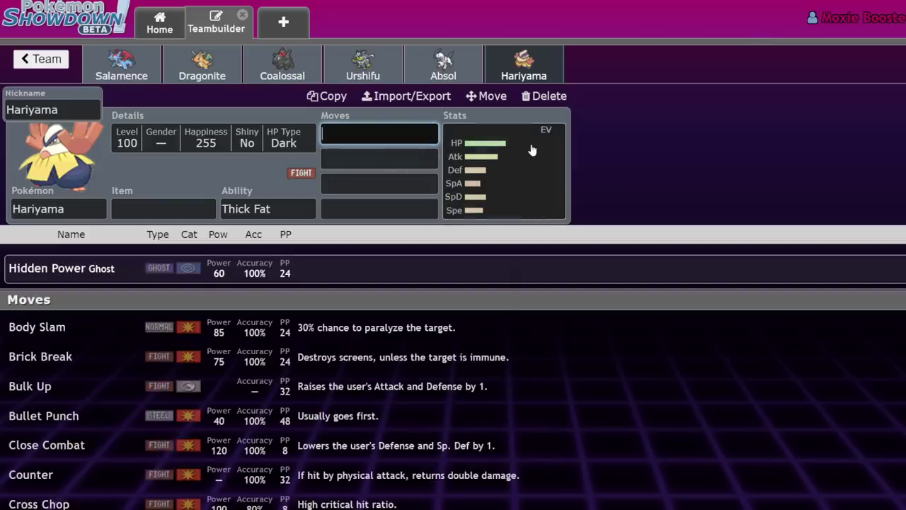
{"action": "left_click", "coordinate": [198, 208]}
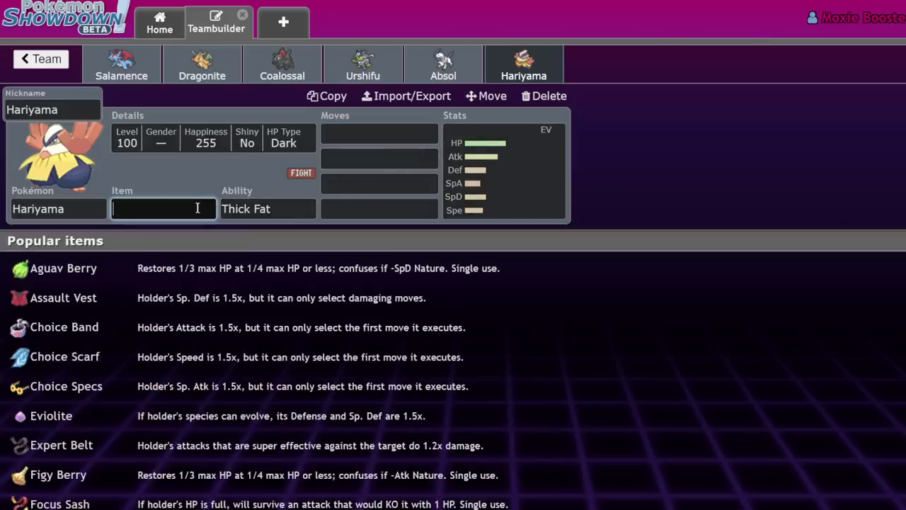
{"action": "key", "text": "Tab"}
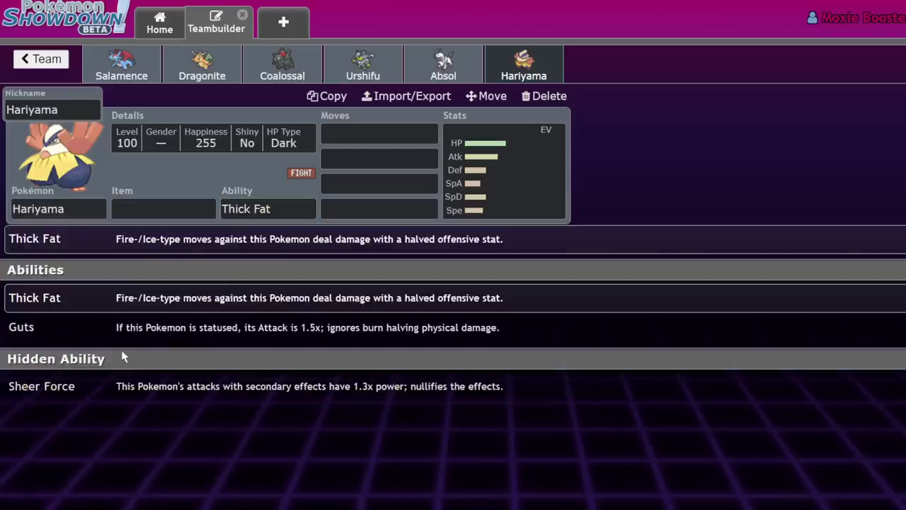
{"action": "left_click", "coordinate": [121, 337]}
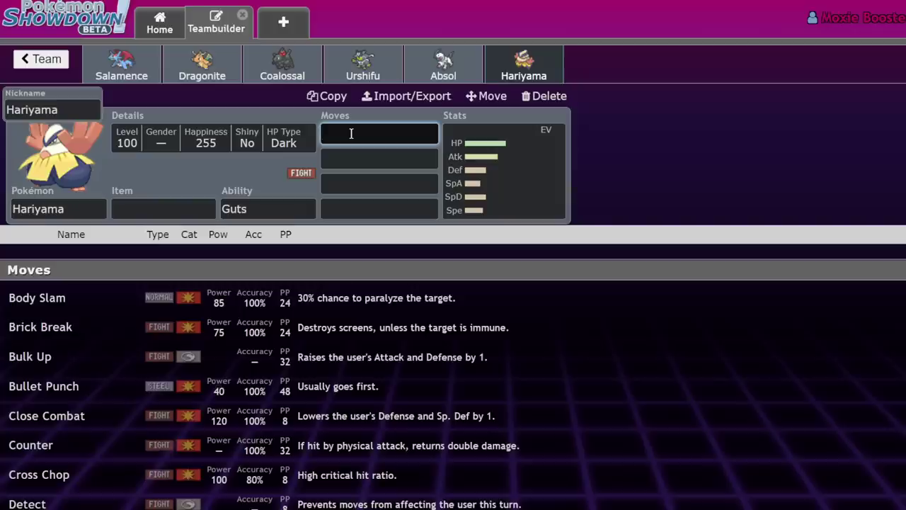
Give Hariyama the moves Fake Out, Facade, Close Combat and Knock Off.
{"action": "type", "text": "Fake"}
{"action": "key", "text": "Return"}
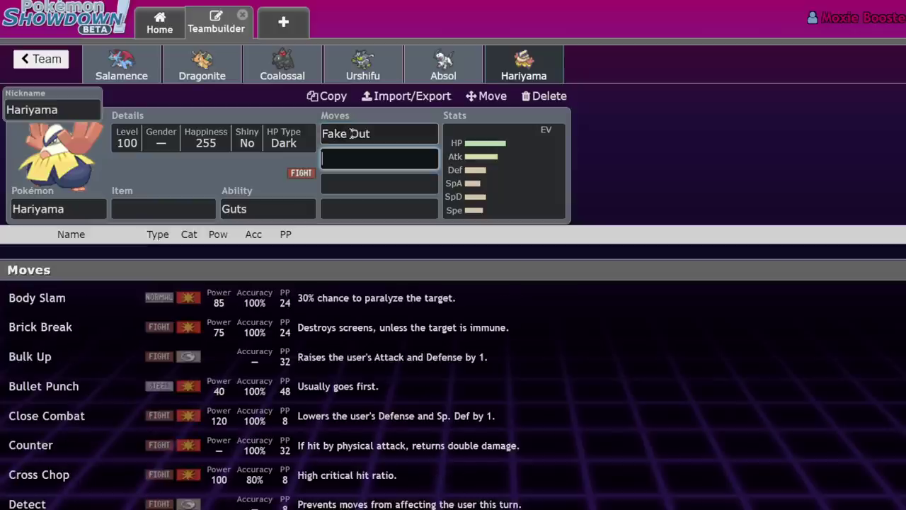
{"action": "type", "text": "fac"}
{"action": "left_click", "coordinate": [259, 260]}
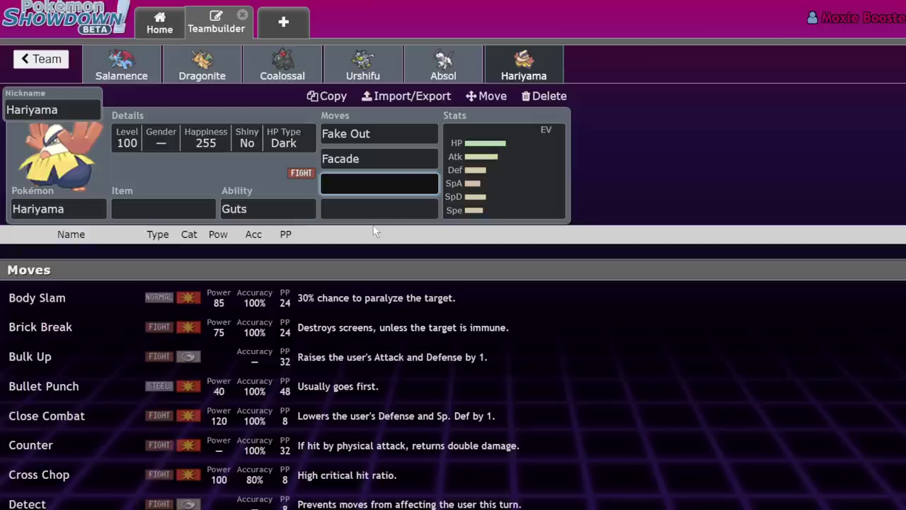
{"action": "type", "text": "close"}
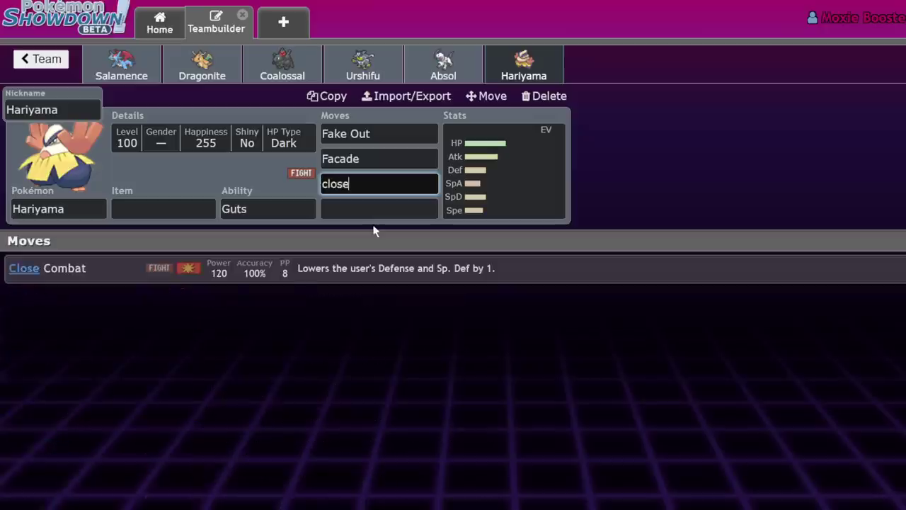
{"action": "key", "text": "Return"}
{"action": "type", "text": "kno"}
{"action": "key", "text": "Return"}
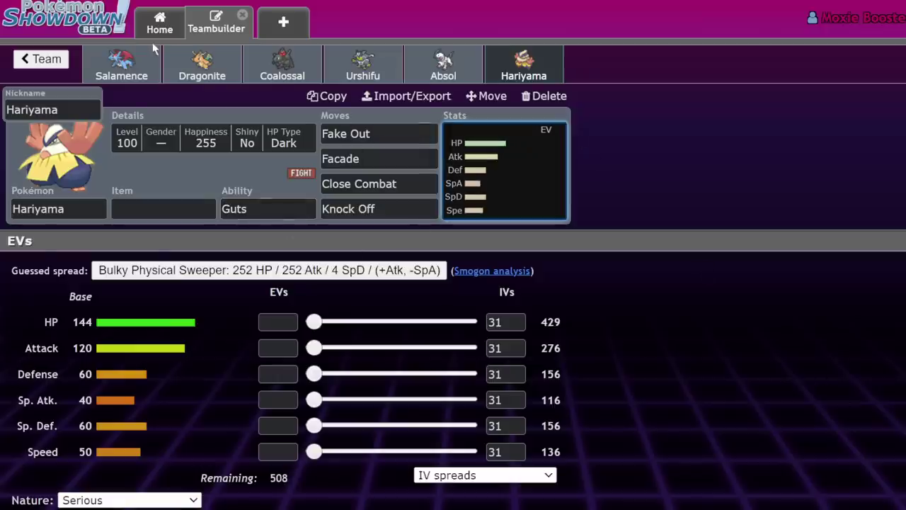
Delete Salamence, Coalossal, Dragonite, Urshifu, Absol and Hariyama, then add one blank Pokémon slot.
{"action": "left_click", "coordinate": [121, 64]}
{"action": "left_click", "coordinate": [544, 96]}
{"action": "left_click", "coordinate": [170, 71]}
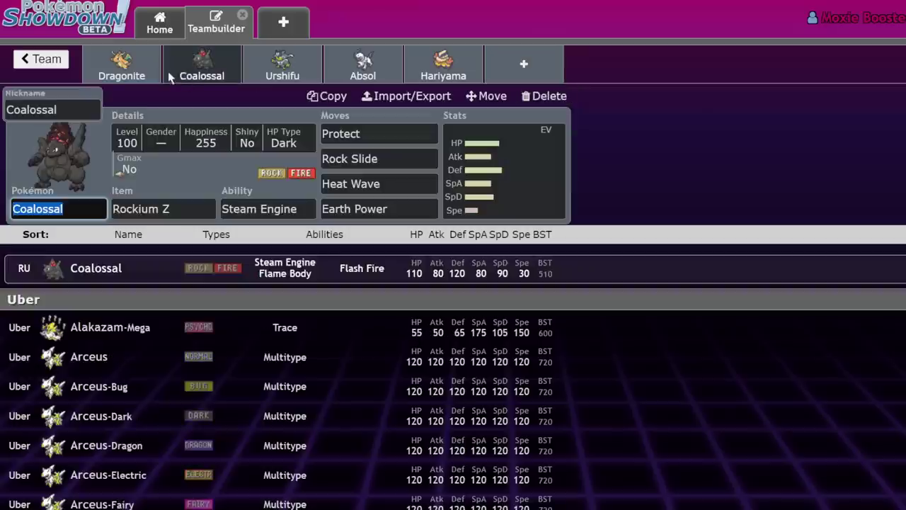
{"action": "left_click", "coordinate": [544, 95]}
{"action": "left_click", "coordinate": [41, 59]}
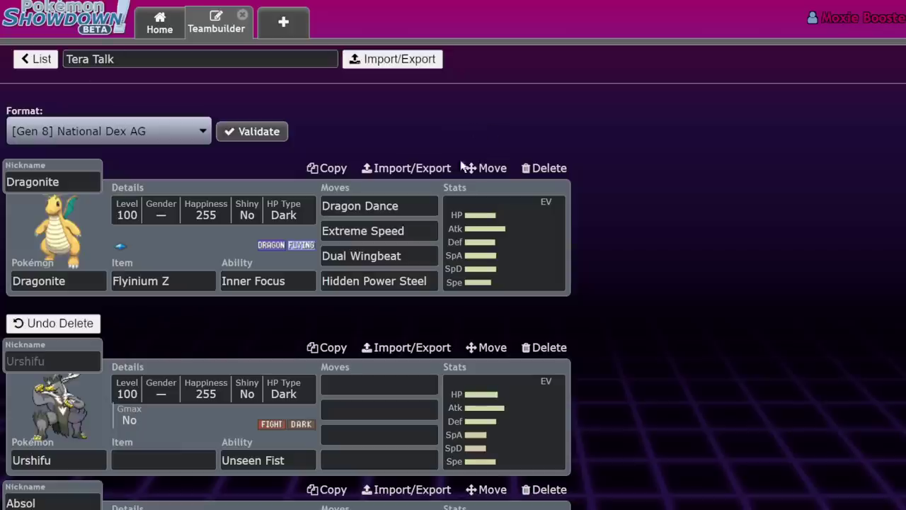
{"action": "left_click", "coordinate": [544, 167]}
{"action": "left_click", "coordinate": [543, 205]}
{"action": "left_click", "coordinate": [543, 204]}
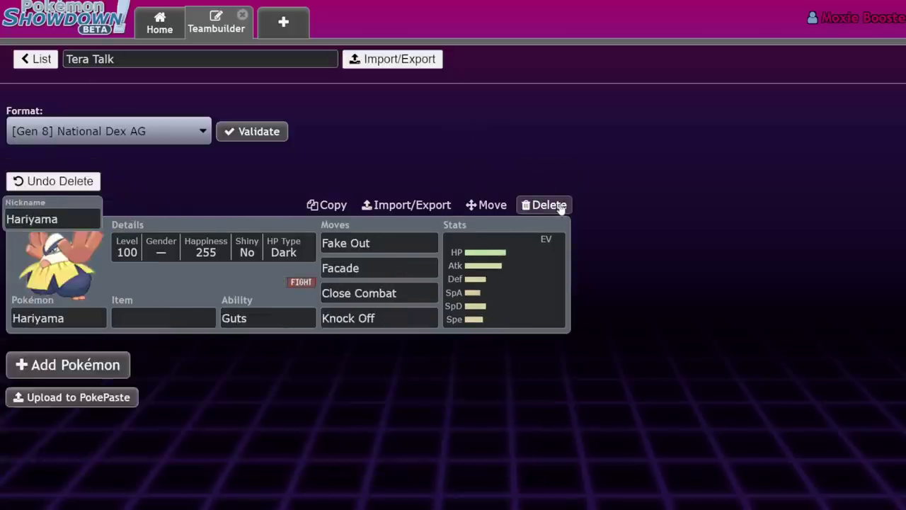
{"action": "left_click", "coordinate": [544, 204]}
{"action": "left_click", "coordinate": [71, 301]}
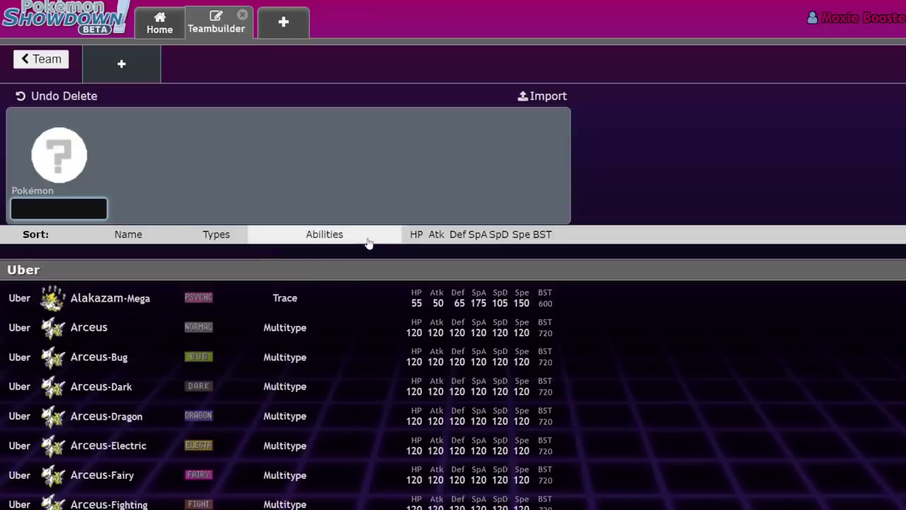
Filter species by Tailwind and pick Tornadus for the first slot.
{"action": "type", "text": "tailw"}
{"action": "left_click", "coordinate": [105, 299]}
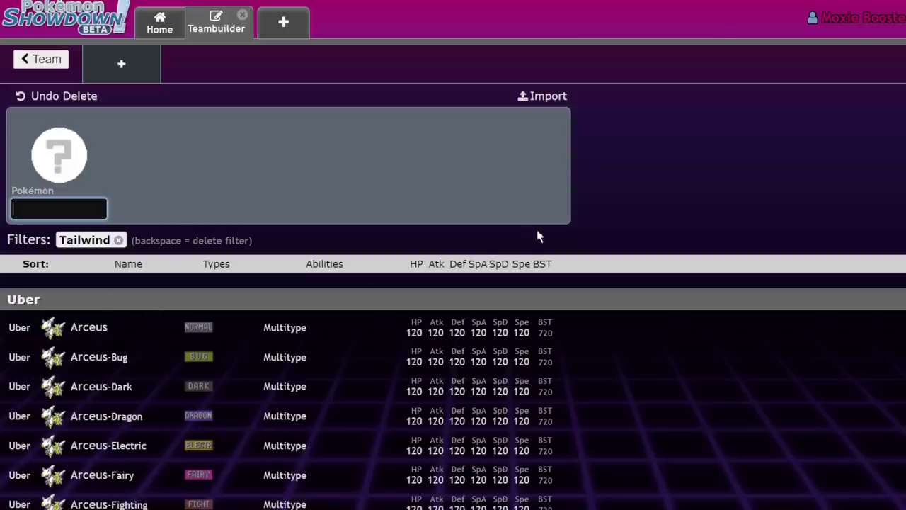
{"action": "scroll", "coordinate": [197, 334], "scroll_direction": "down", "scroll_amount": 10}
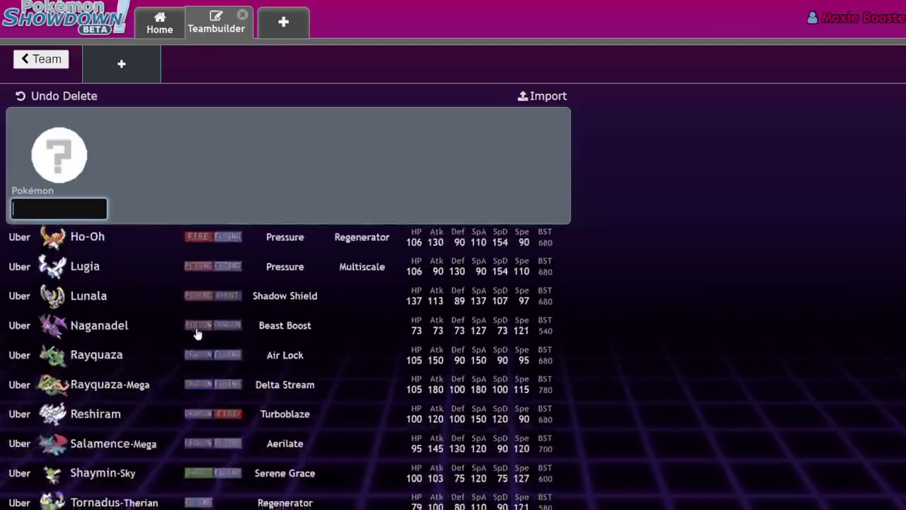
{"action": "scroll", "coordinate": [196, 334], "scroll_direction": "down", "scroll_amount": 6}
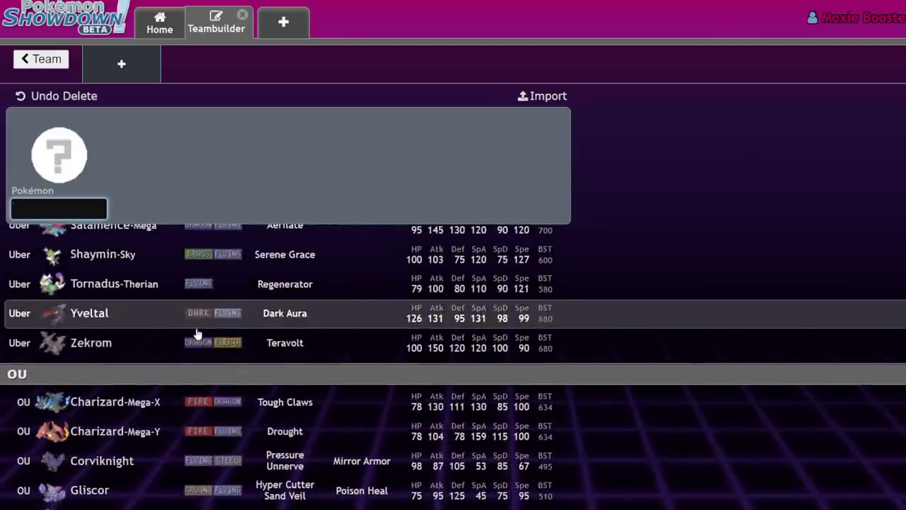
{"action": "scroll", "coordinate": [251, 294], "scroll_direction": "up", "scroll_amount": 2}
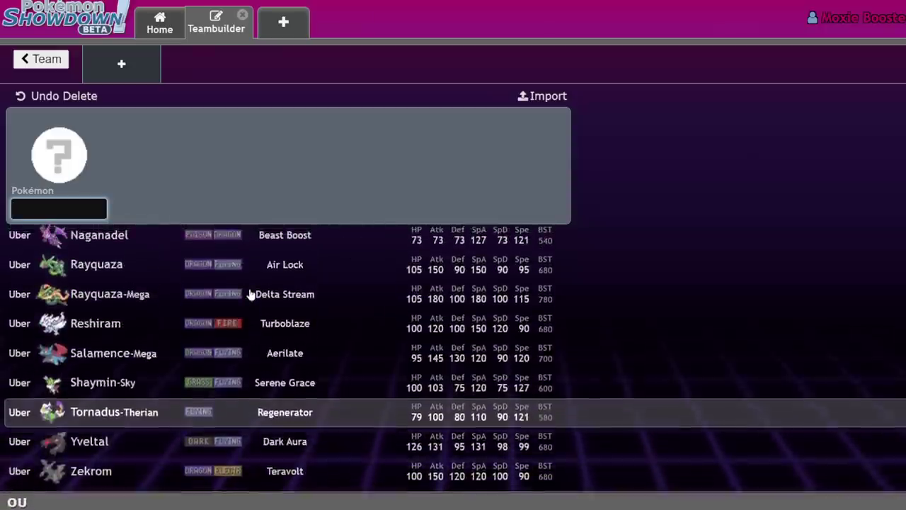
{"action": "scroll", "coordinate": [252, 295], "scroll_direction": "down", "scroll_amount": 9}
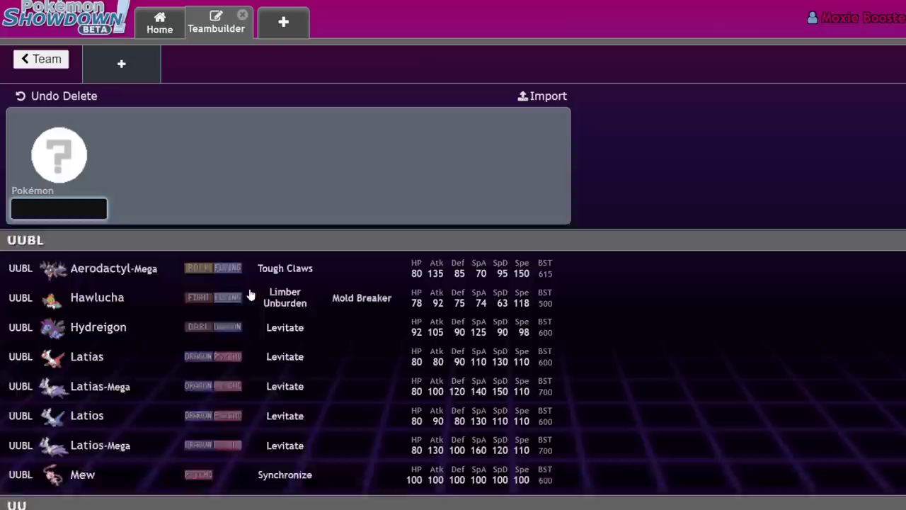
{"action": "left_click", "coordinate": [56, 205]}
{"action": "type", "text": "torn"}
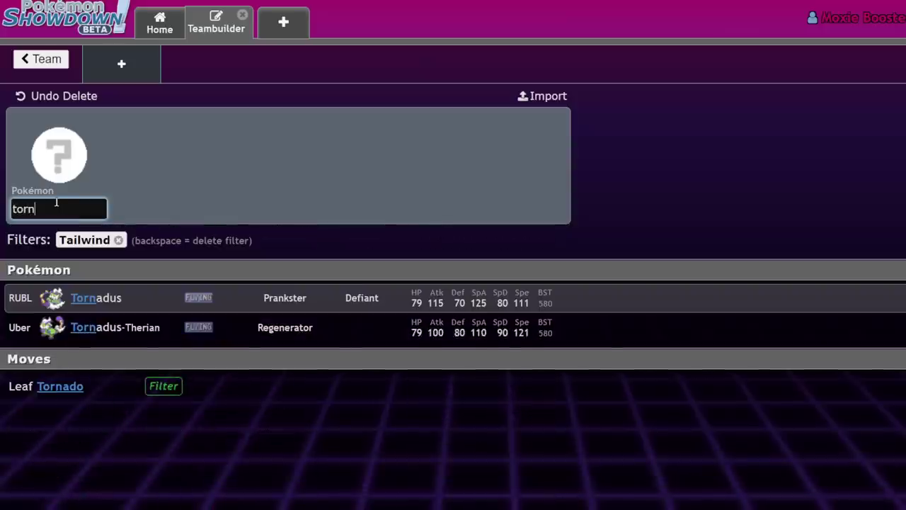
{"action": "left_click", "coordinate": [184, 297]}
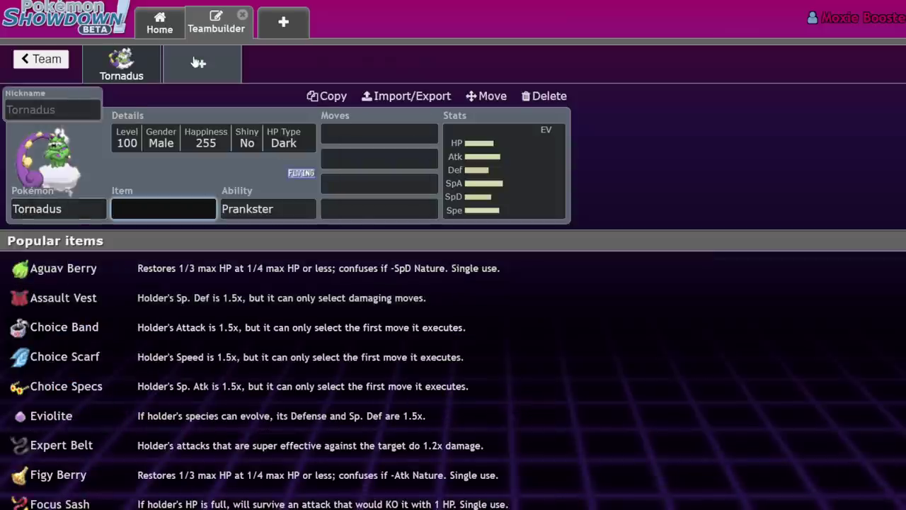
Add a second Tornadus to a new slot via a 'torn' search.
{"action": "left_click", "coordinate": [198, 63]}
{"action": "type", "text": "t"}
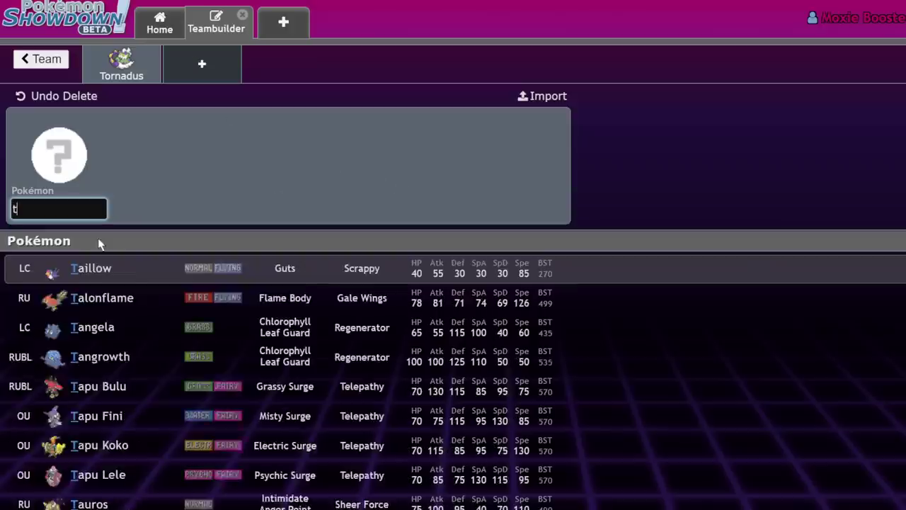
{"action": "type", "text": "orn"}
{"action": "key", "text": "BackSpace"}
{"action": "type", "text": "rn"}
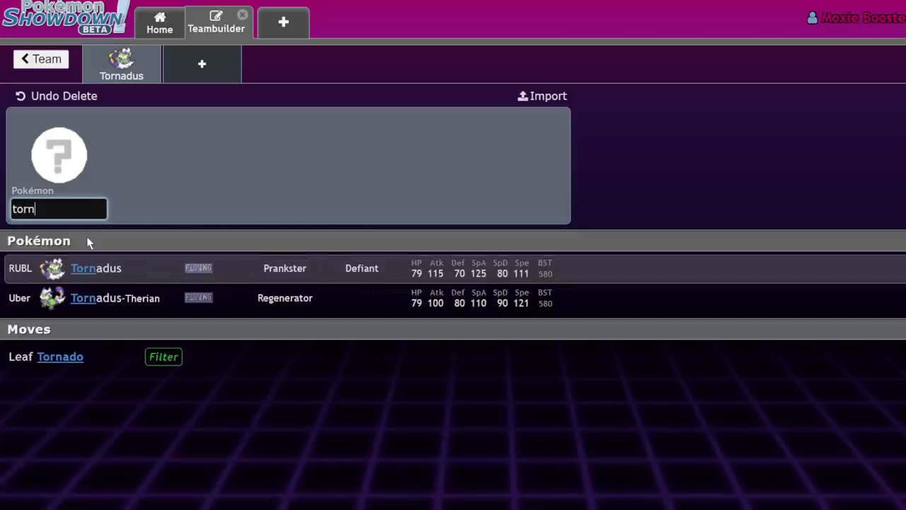
{"action": "left_click", "coordinate": [147, 263]}
Return to the first Tornadus's set, then add a third empty team slot.
{"action": "left_click", "coordinate": [145, 74]}
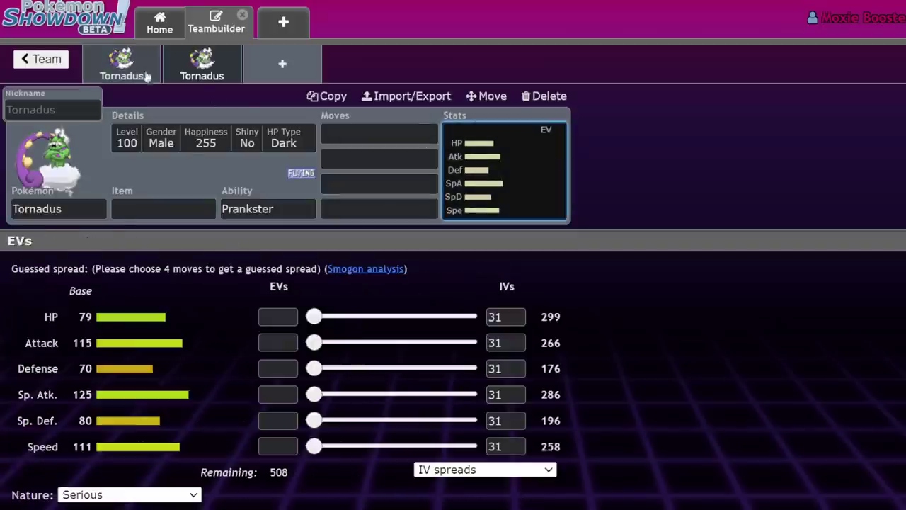
{"action": "left_click", "coordinate": [129, 65]}
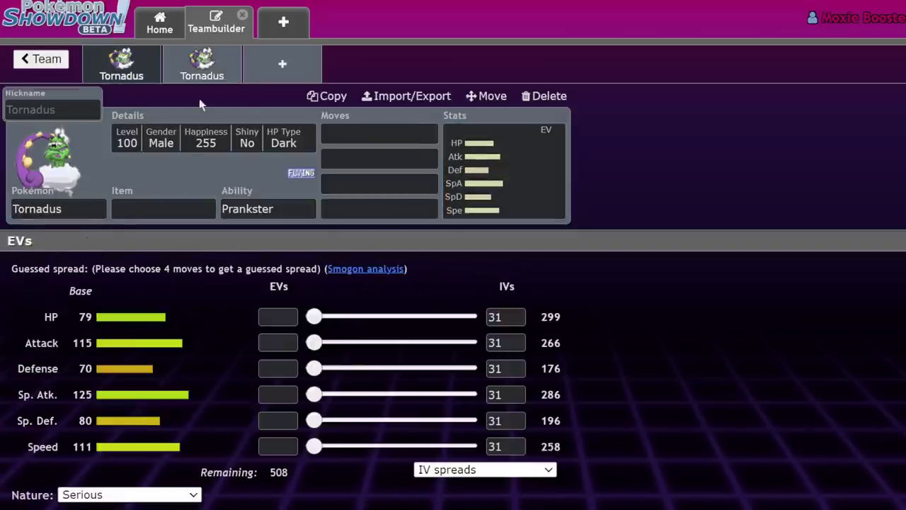
{"action": "left_click", "coordinate": [425, 132]}
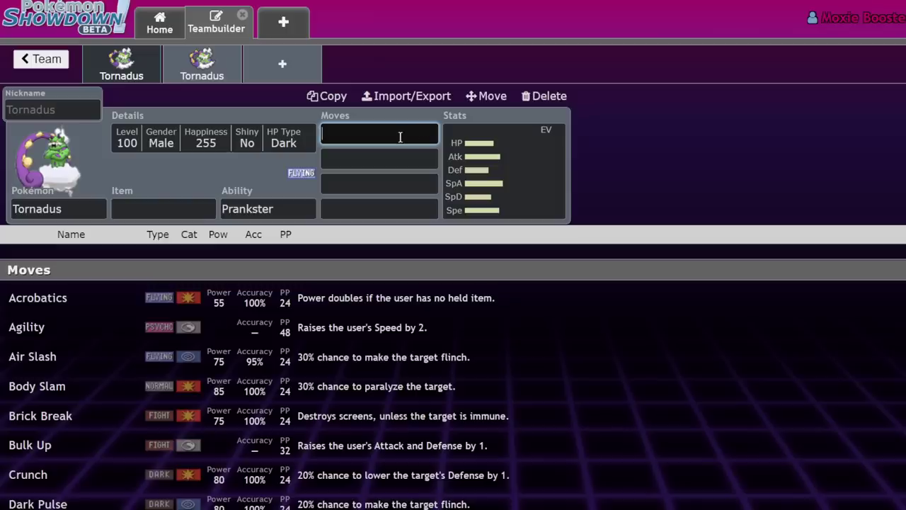
{"action": "left_click", "coordinate": [296, 64]}
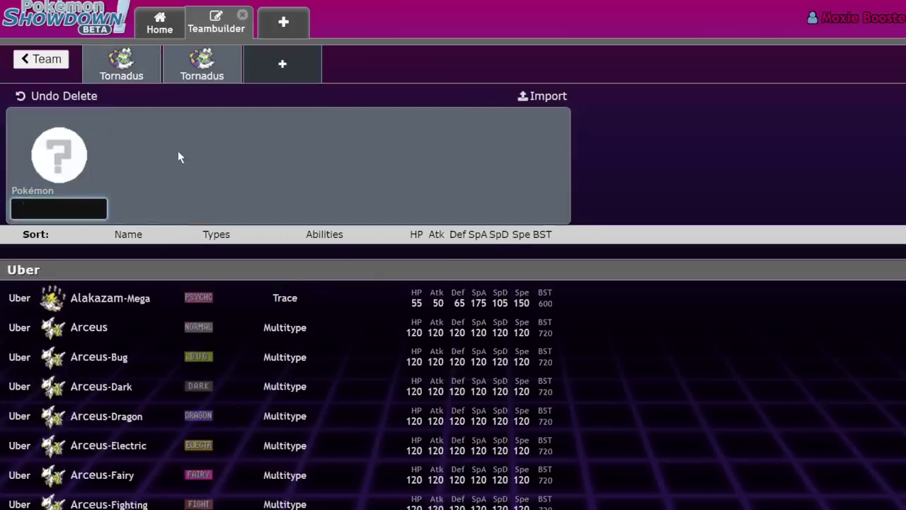
Set the new slot to Mamoswine holding Choice Band.
{"action": "type", "text": "mam"}
{"action": "key", "text": "Return"}
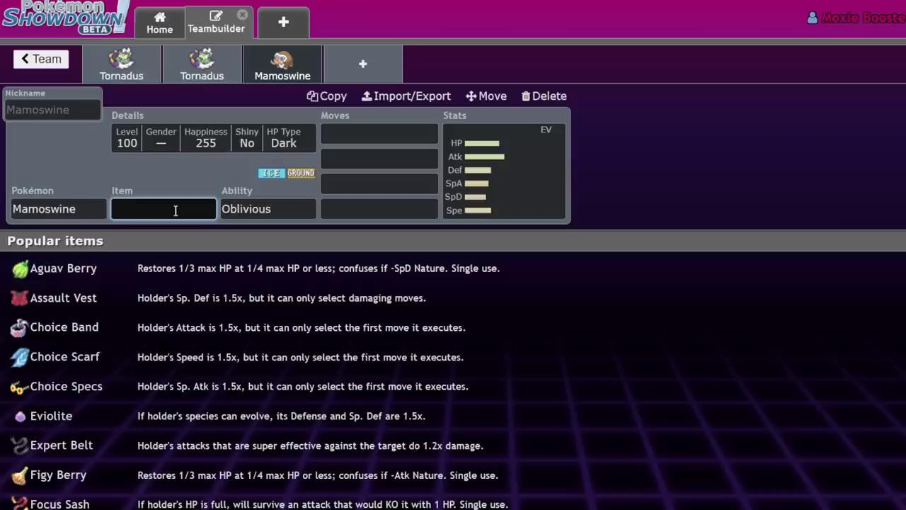
{"action": "type", "text": "choi"}
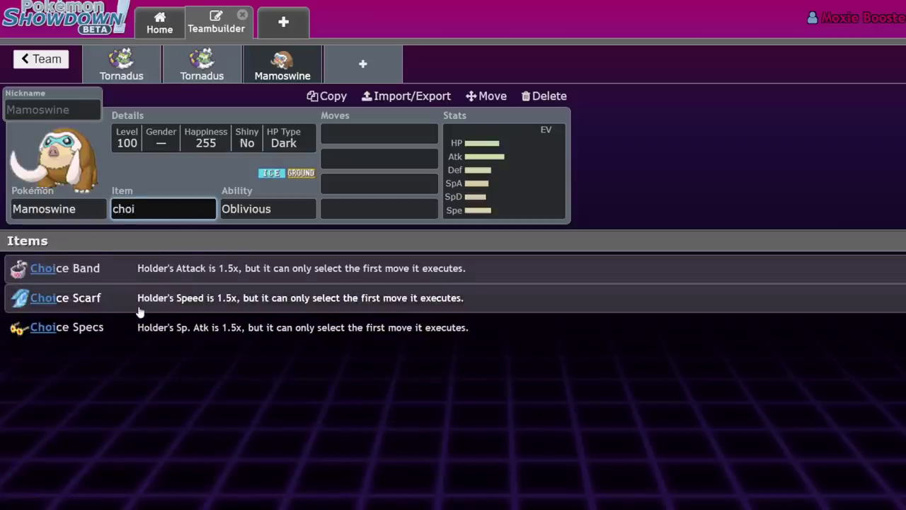
{"action": "key", "text": "Return"}
{"action": "left_click", "coordinate": [531, 171]}
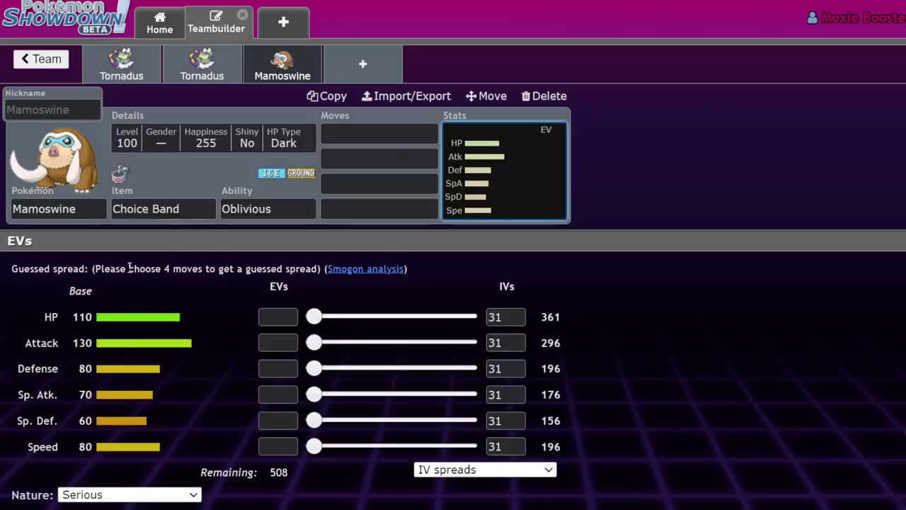
{"action": "left_click", "coordinate": [356, 145]}
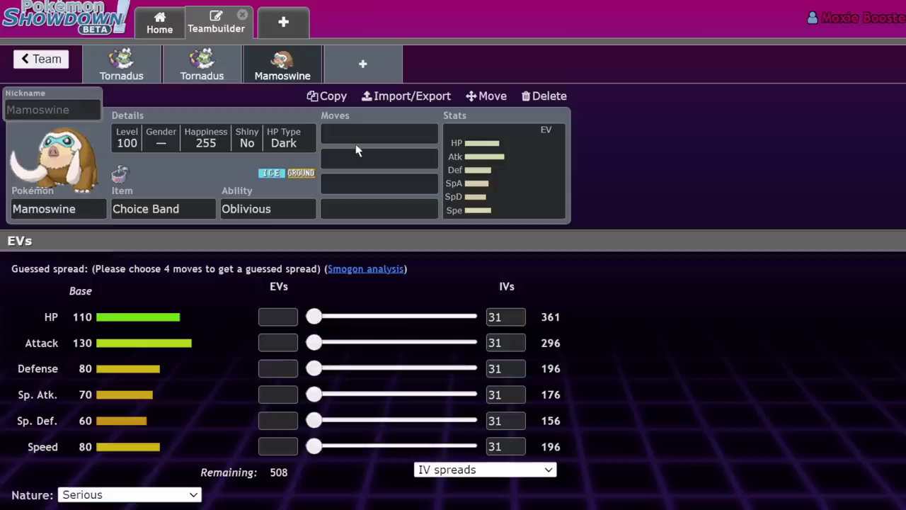
Give Mamoswine Hidden Power Fire as its first move.
{"action": "left_click", "coordinate": [359, 138]}
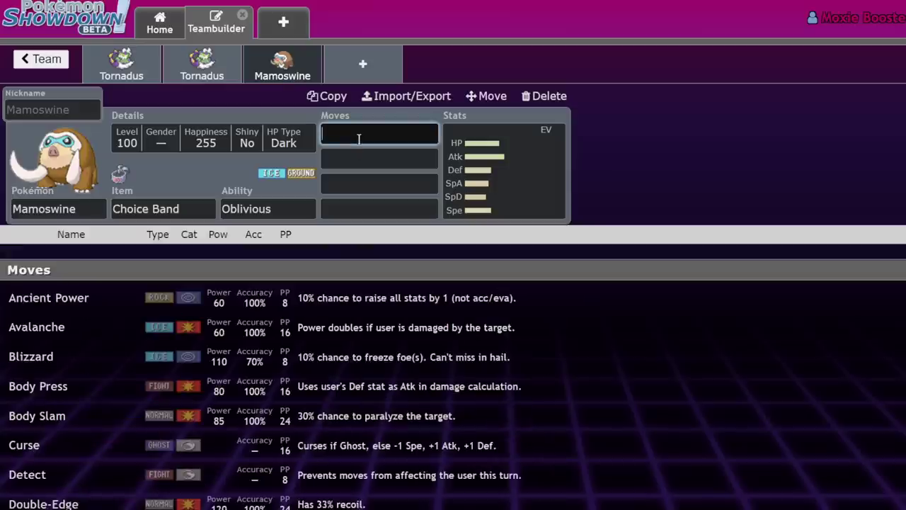
{"action": "type", "text": "fire"}
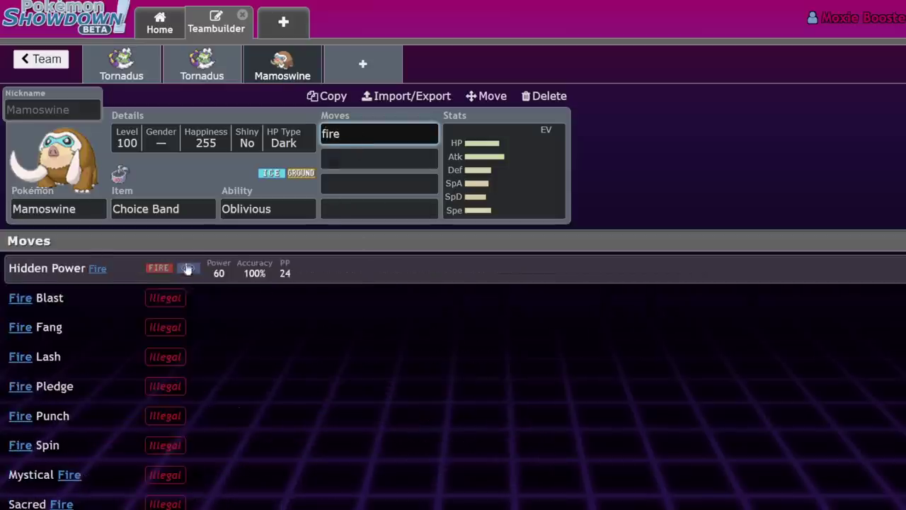
{"action": "left_click", "coordinate": [207, 271]}
{"action": "left_click", "coordinate": [495, 182]}
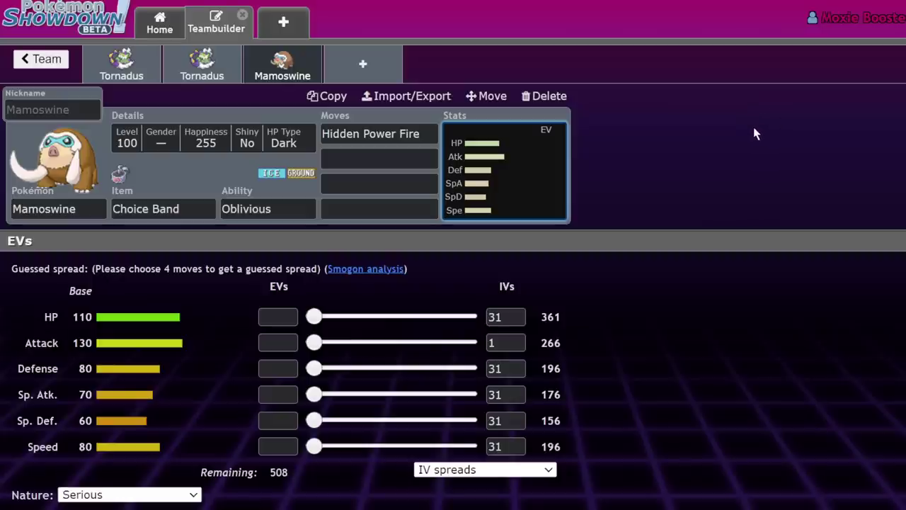
Return to the team list, reopen Tera Talk, and show the first Tornadus's EVs and IVs.
{"action": "left_click", "coordinate": [355, 71]}
{"action": "left_click", "coordinate": [39, 60]}
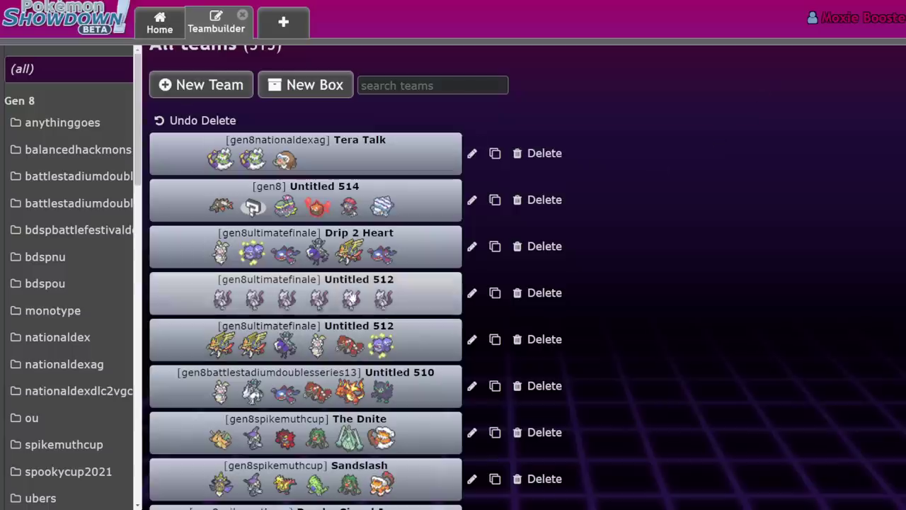
{"action": "left_click", "coordinate": [349, 144]}
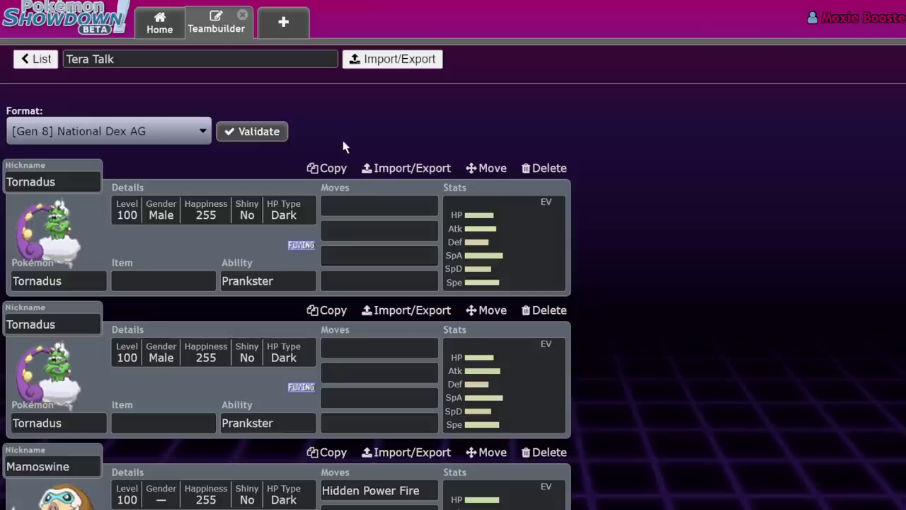
{"action": "left_click", "coordinate": [519, 280]}
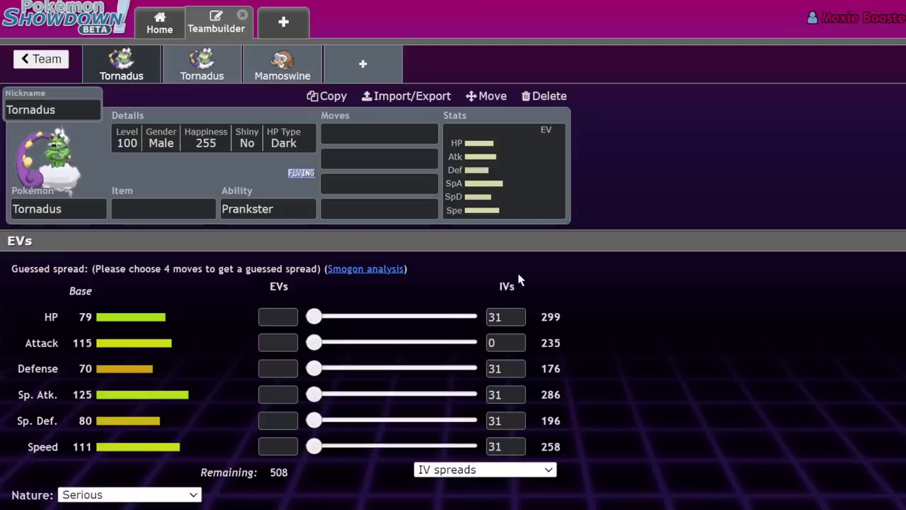